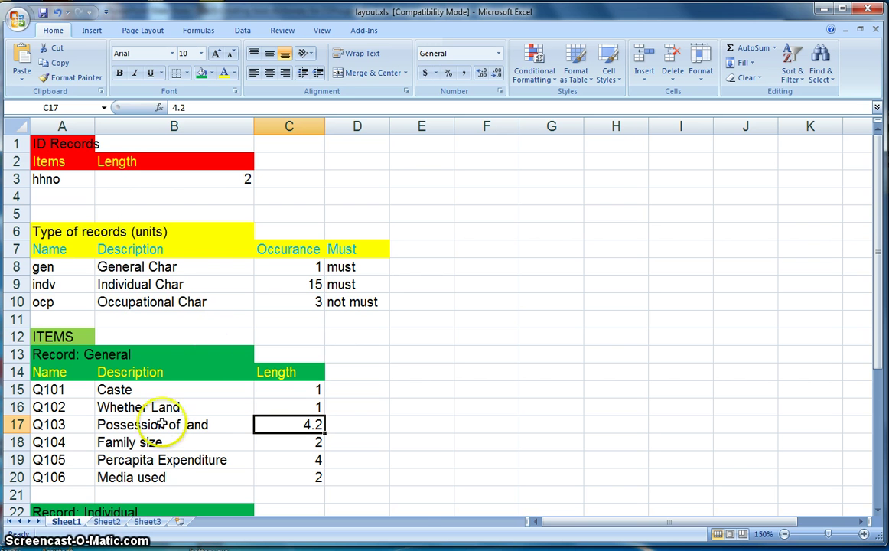
Switch to the Local Disk (D:) window in File Explorer and create a new folder named hhsvy
{"action": "mouse_move", "coordinate": [220, 550]}
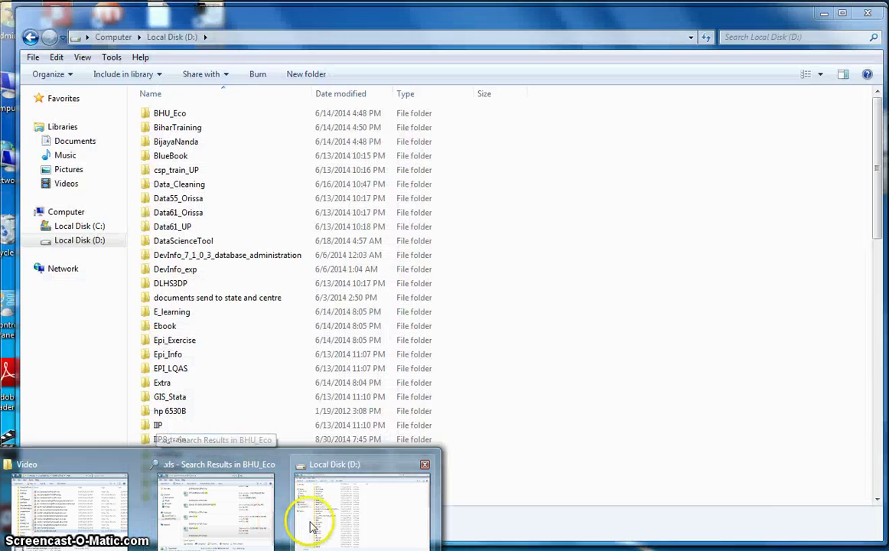
{"action": "left_click", "coordinate": [310, 524]}
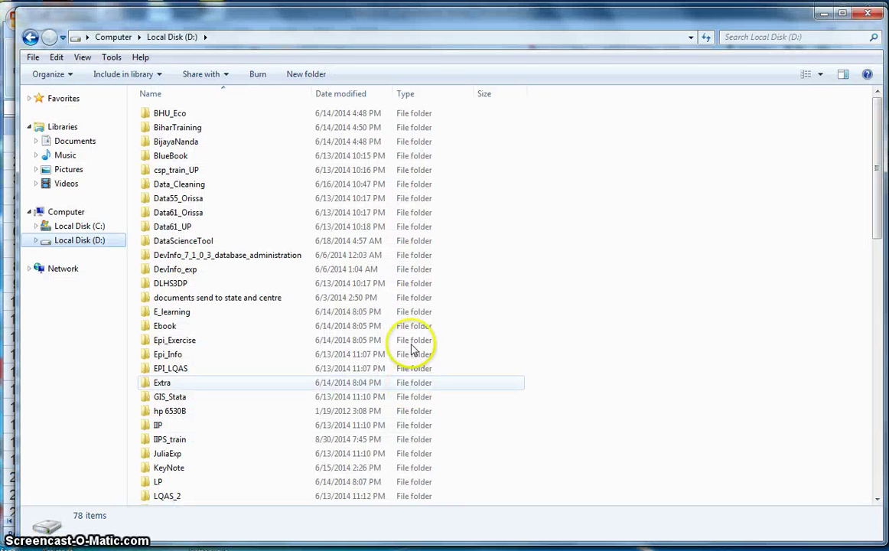
{"action": "left_click", "coordinate": [310, 75]}
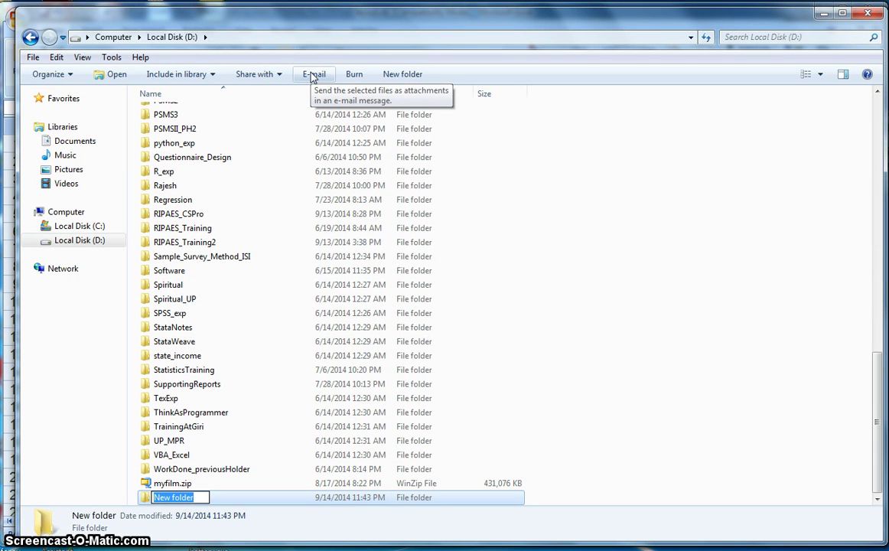
{"action": "key", "text": "BackSpace"}
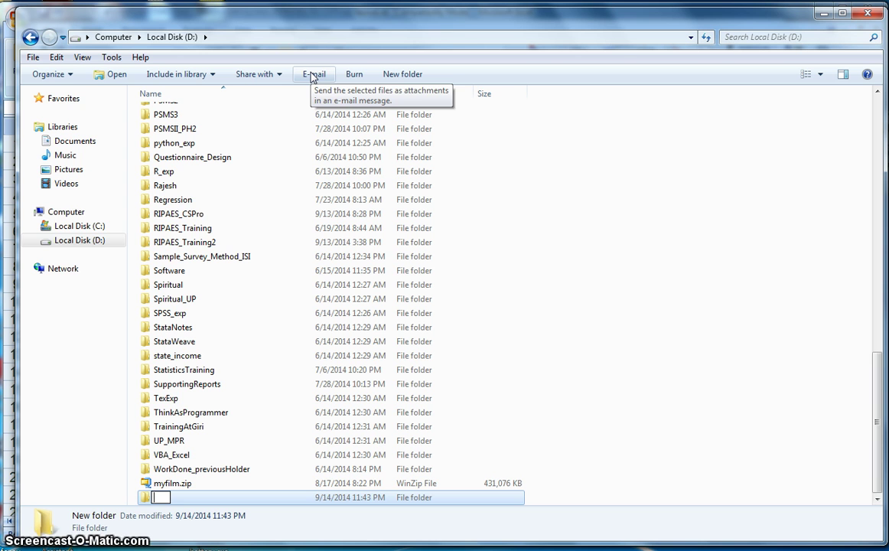
{"action": "type", "text": "hh"}
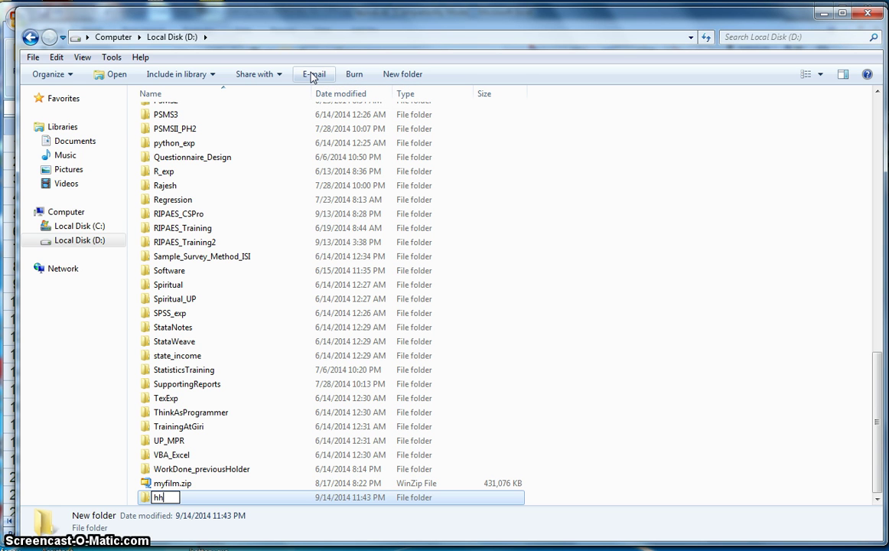
{"action": "type", "text": "svy"}
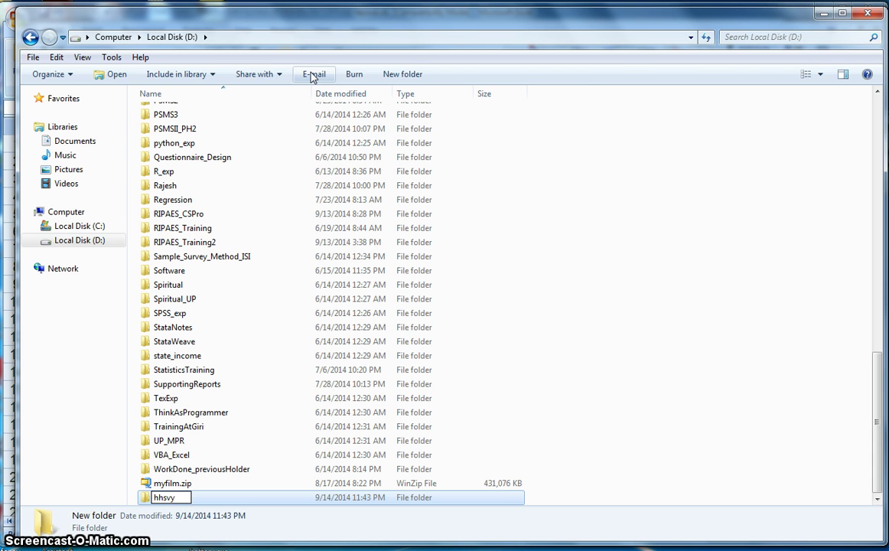
{"action": "left_click", "coordinate": [602, 186]}
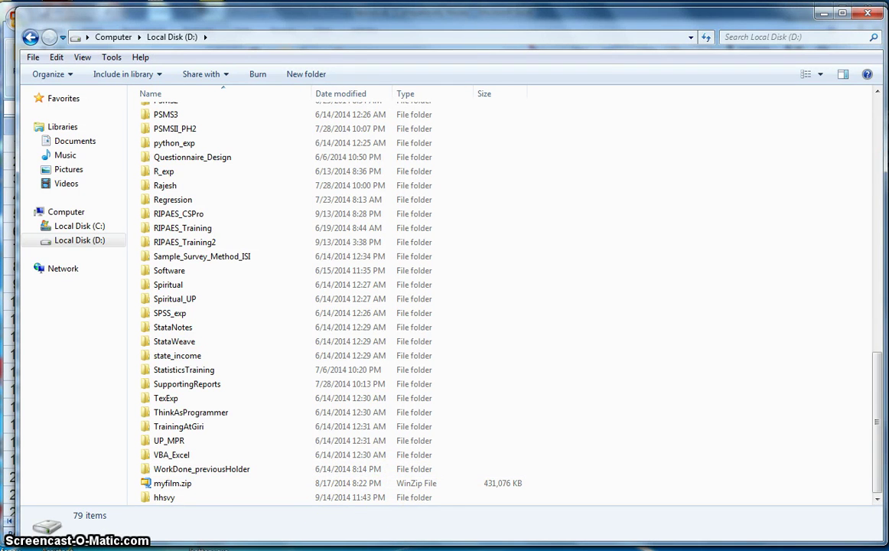
Open the existing hhsvy.pff application from its desktop shortcut and view its case list in CSEntry
{"action": "key", "text": "alt+Tab"}
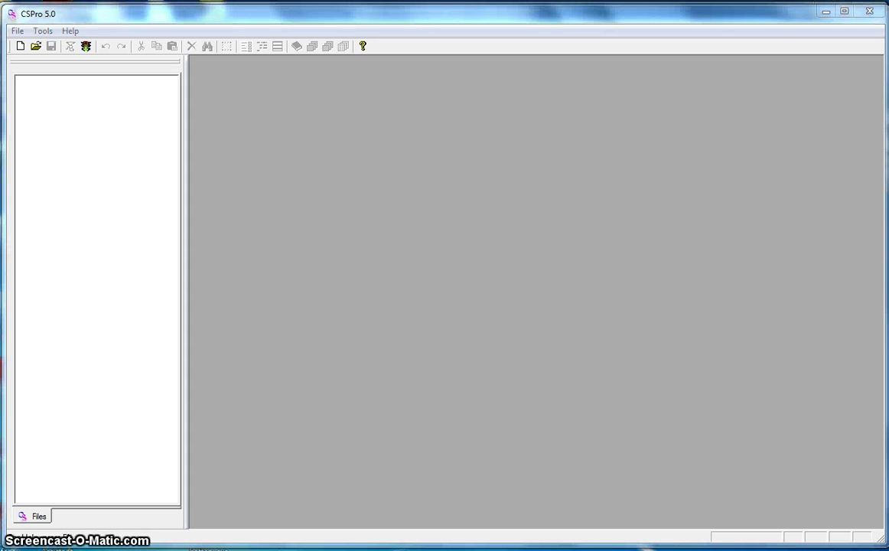
{"action": "key", "text": "super+d"}
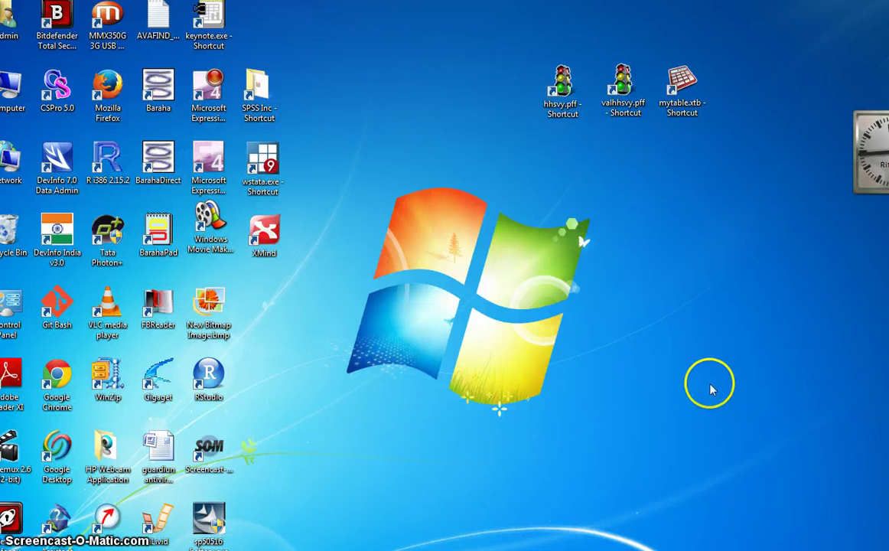
{"action": "left_click", "coordinate": [567, 100]}
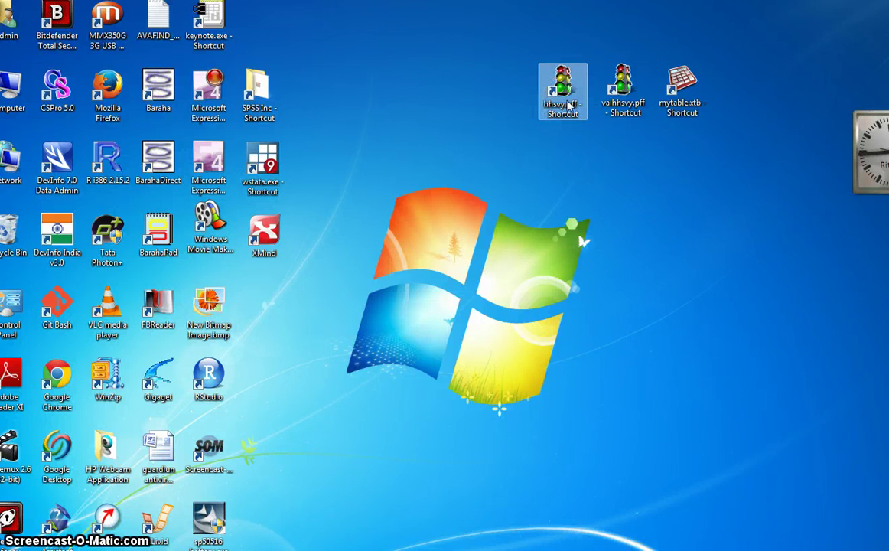
{"action": "left_click", "coordinate": [403, 345]}
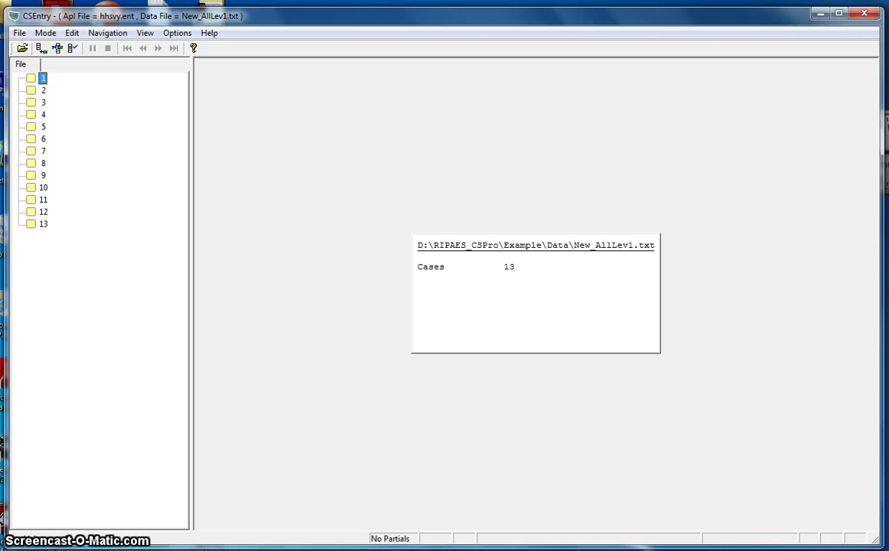
Switch to CSPro 5.0 and start creating a new Data Dictionary file
{"action": "left_click", "coordinate": [352, 548]}
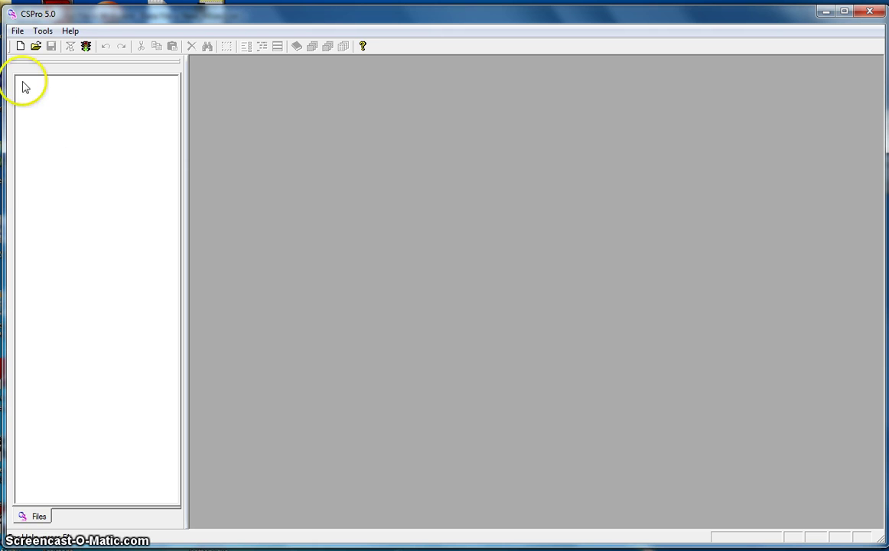
{"action": "left_click", "coordinate": [16, 30]}
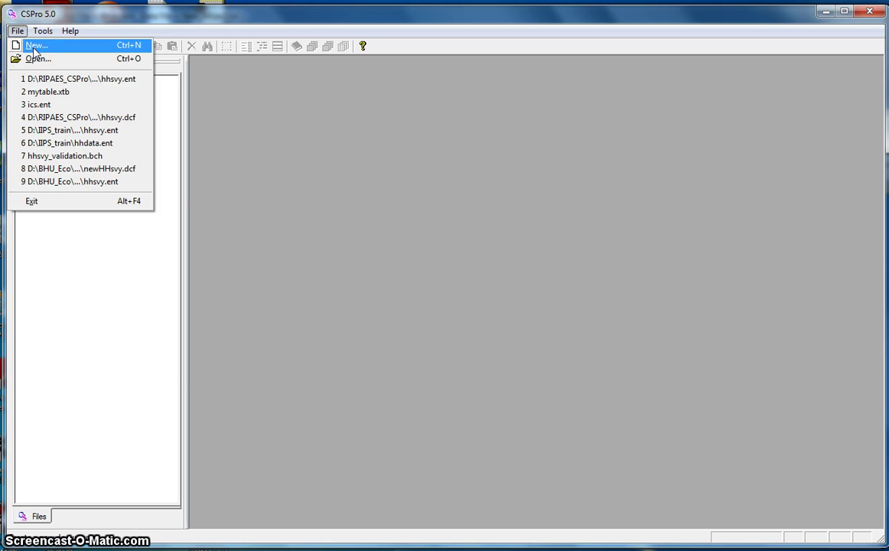
{"action": "left_click", "coordinate": [35, 47]}
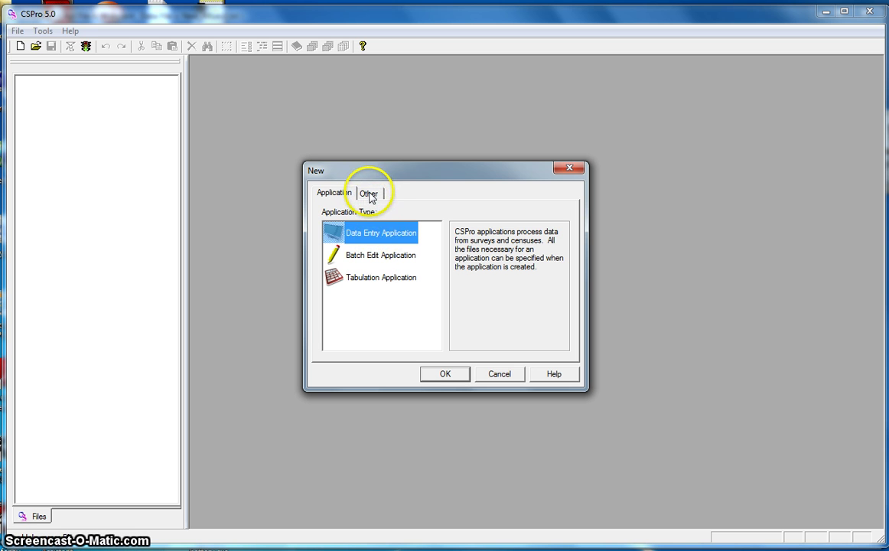
{"action": "left_click", "coordinate": [369, 193]}
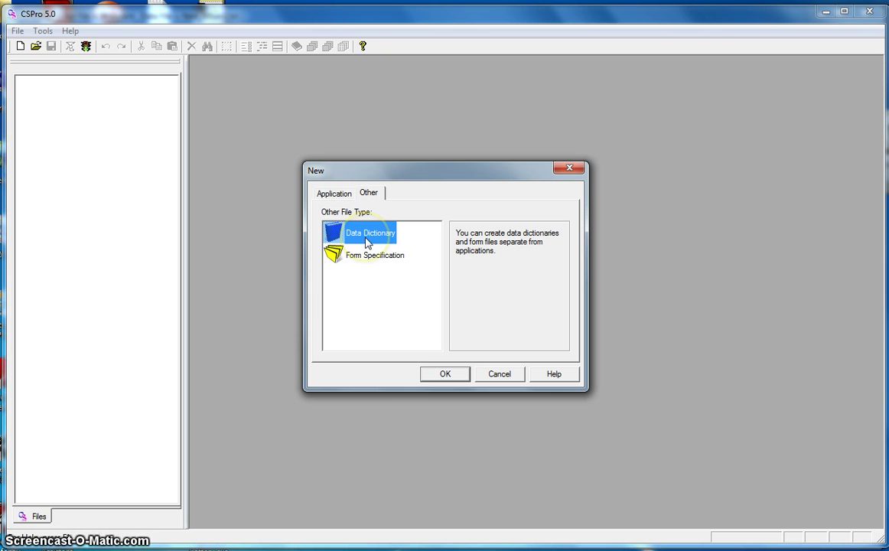
{"action": "left_click", "coordinate": [445, 375]}
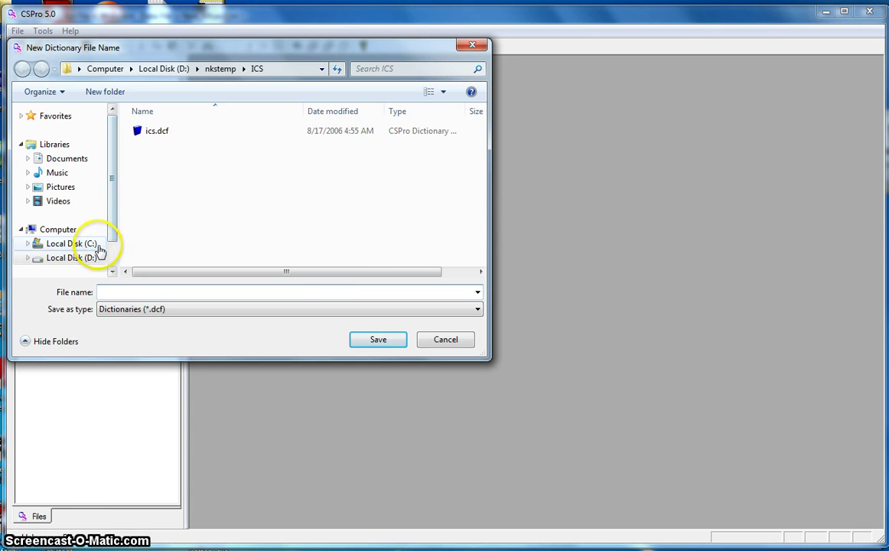
Save the new dictionary as hhsvy in the hhsvy folder on Local Disk (D:)
{"action": "left_click", "coordinate": [70, 258]}
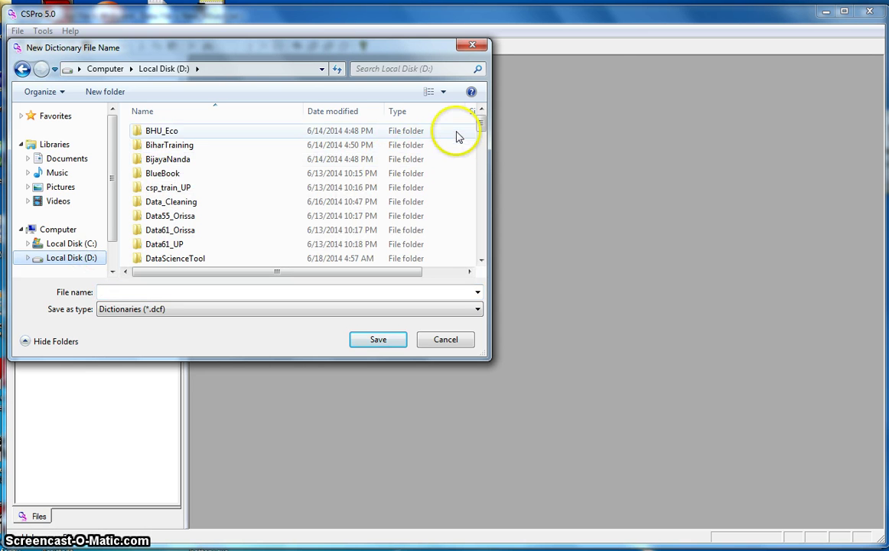
{"action": "left_click", "coordinate": [203, 218]}
{"action": "key", "text": "h"}
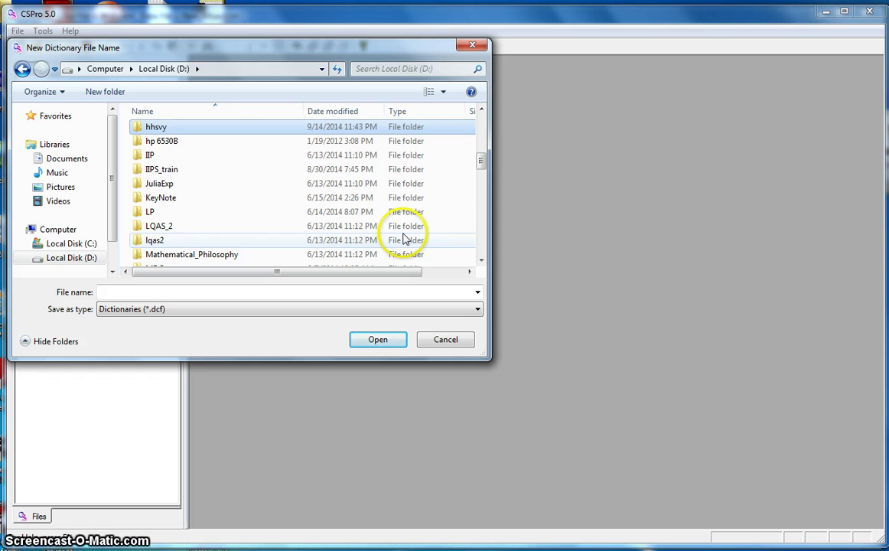
{"action": "double_click", "coordinate": [247, 128]}
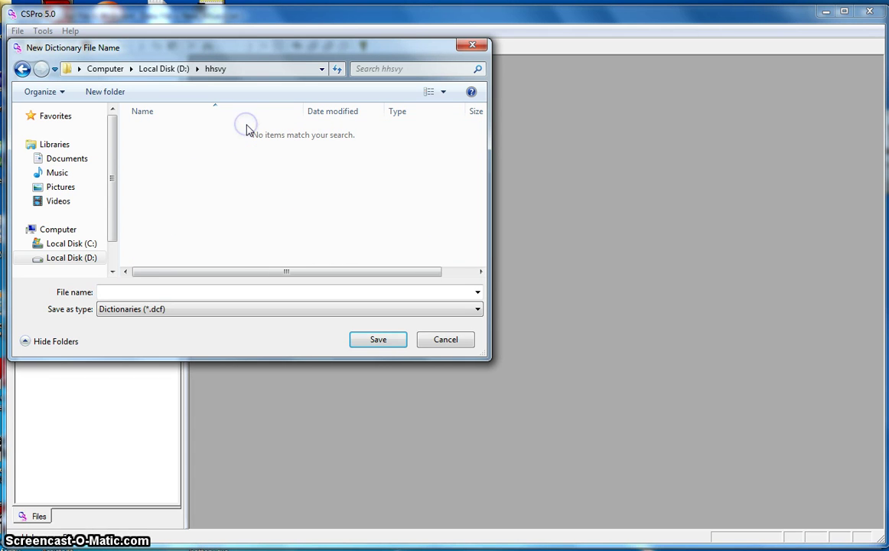
{"action": "left_click", "coordinate": [114, 292]}
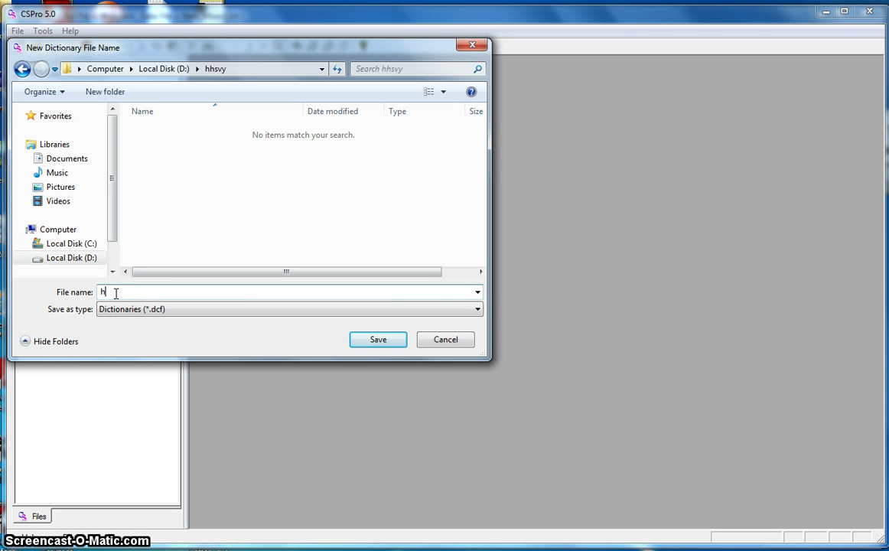
{"action": "type", "text": "hhsvy"}
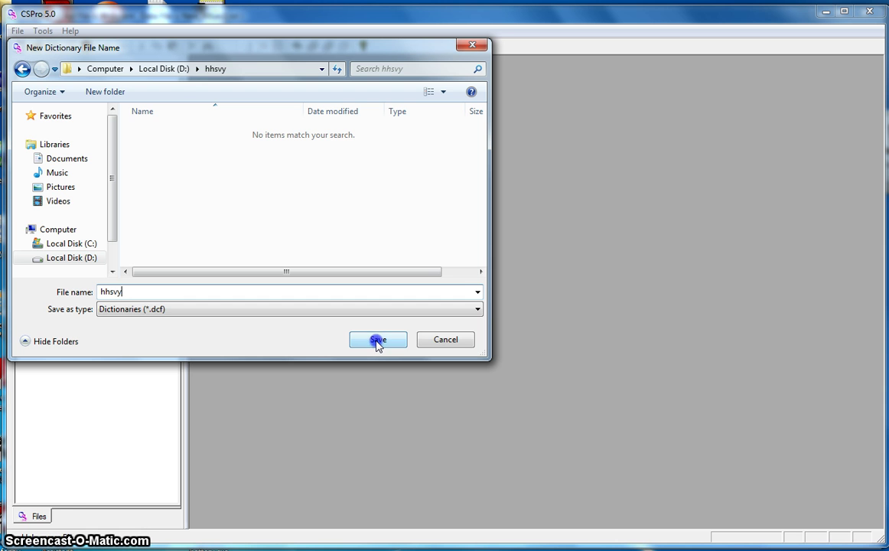
{"action": "left_click", "coordinate": [377, 342]}
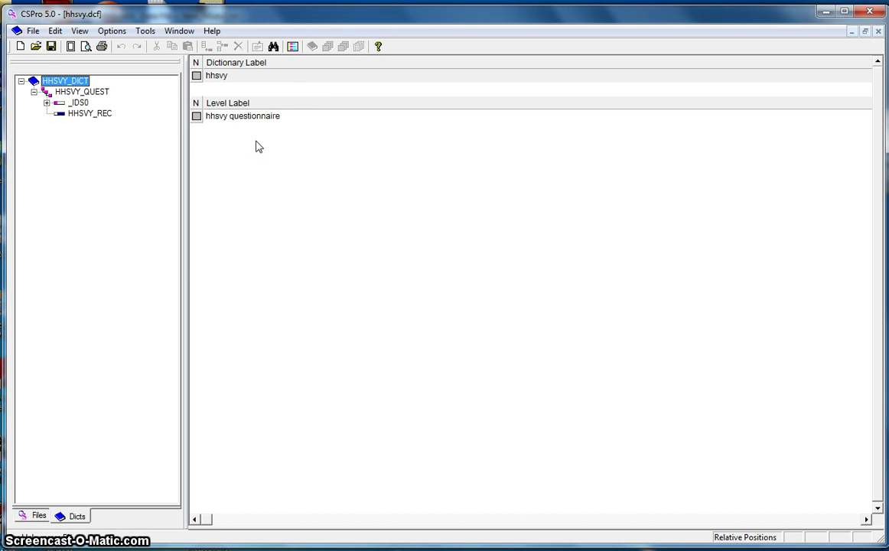
Open the _IDS0 identification items in the dictionary tree, then consult the ID Records section of layout.xls in Excel and return to CSPro
{"action": "left_click", "coordinate": [47, 104]}
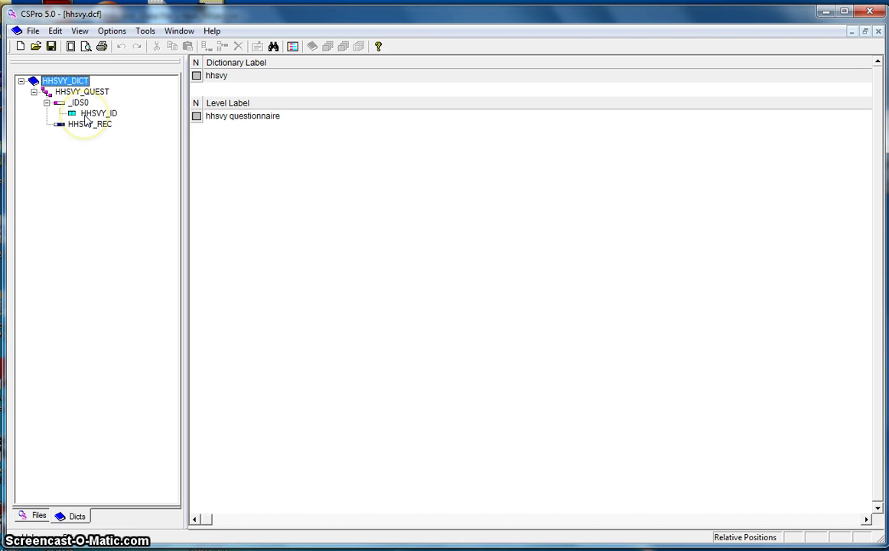
{"action": "left_click", "coordinate": [86, 117]}
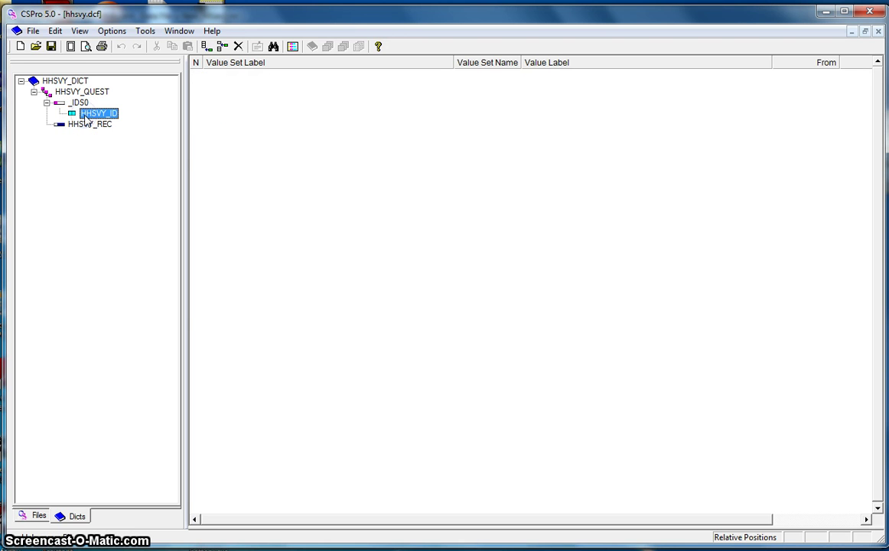
{"action": "left_click", "coordinate": [82, 103]}
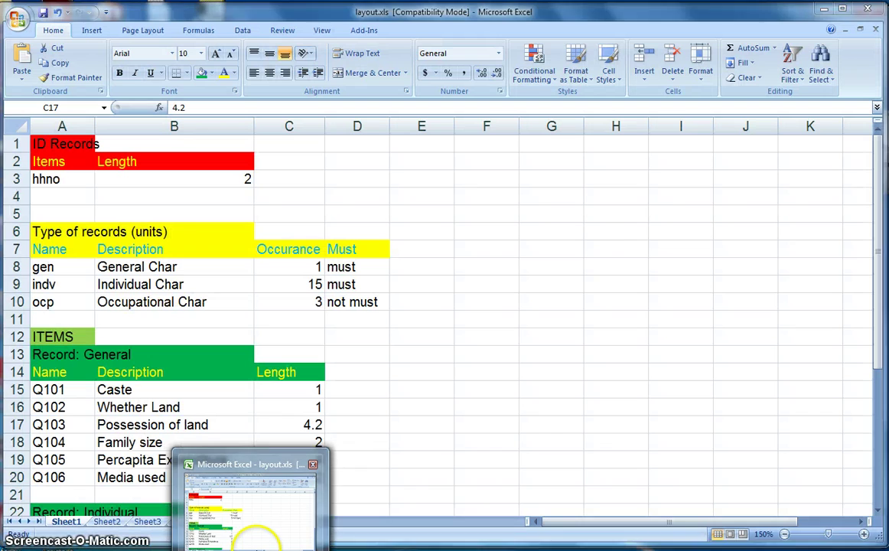
{"action": "left_click", "coordinate": [258, 539]}
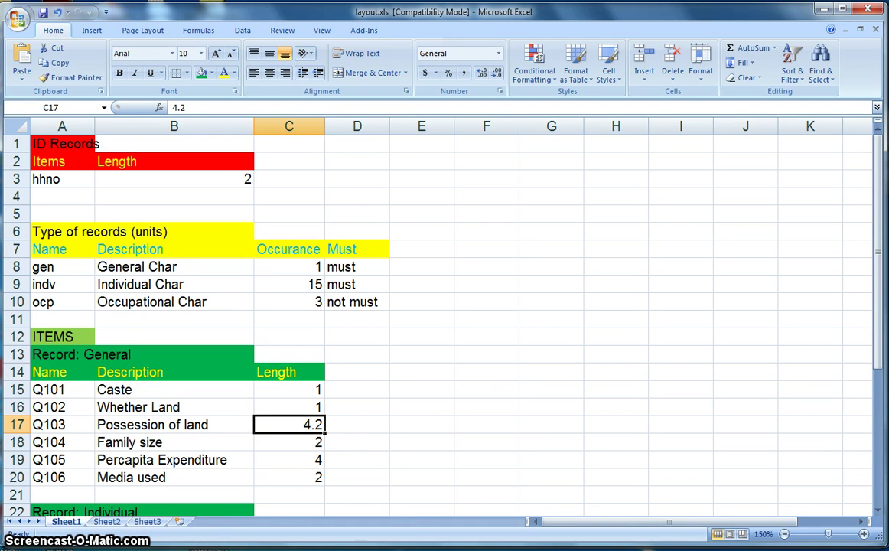
{"action": "left_click", "coordinate": [292, 549]}
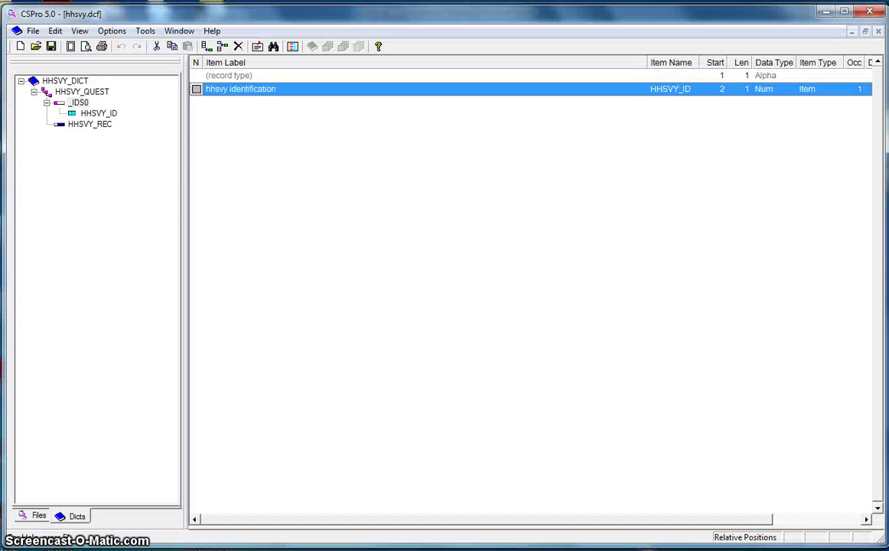
Change the label of the hhsvy identification item to Household Number
{"action": "left_click", "coordinate": [213, 94]}
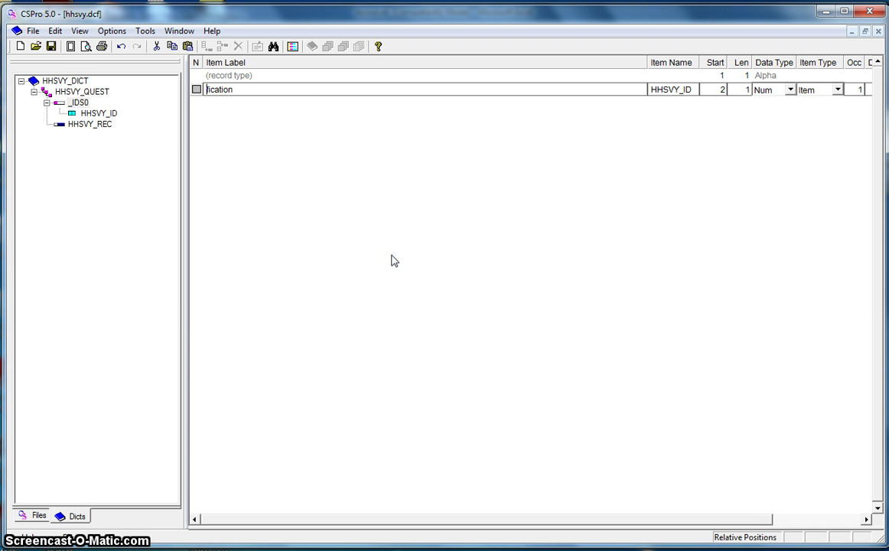
{"action": "key", "text": "BackSpace"}
{"action": "key", "text": "BackSpace"}
{"action": "type", "text": "Household Number"}
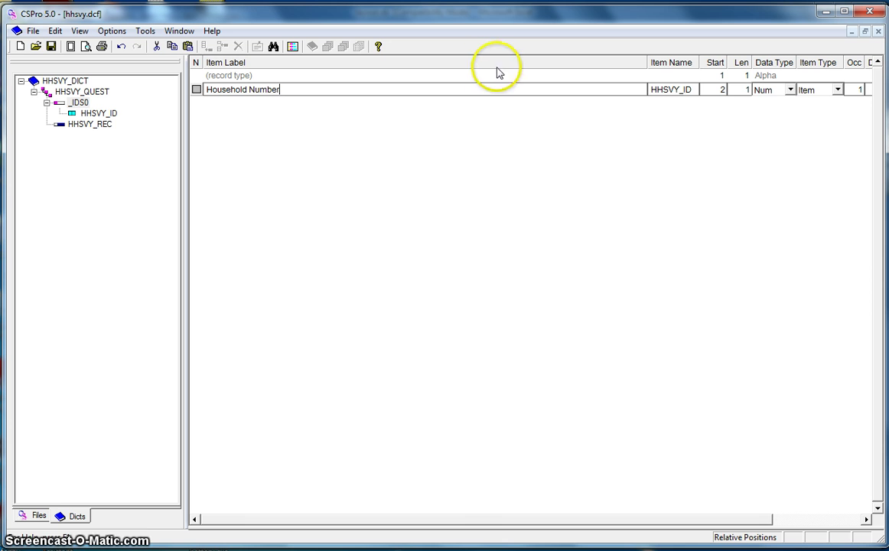
Check the ID item's name in the Excel layout sheet and set the Household Number item's name to HHNO
{"action": "left_click", "coordinate": [675, 88]}
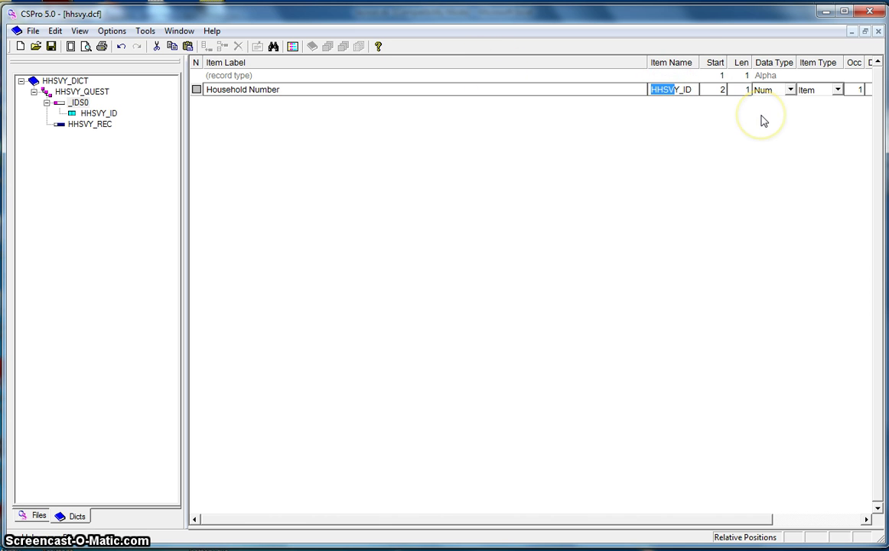
{"action": "key", "text": "Left"}
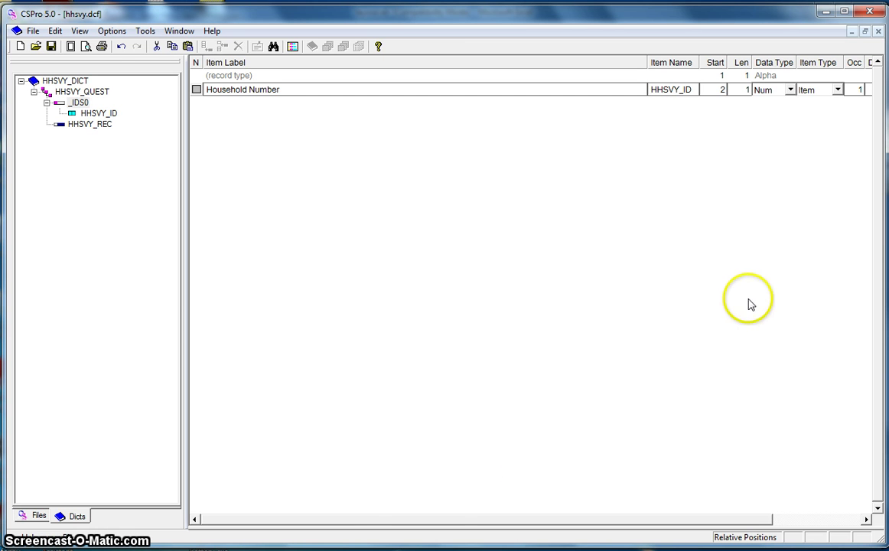
{"action": "left_click", "coordinate": [69, 492]}
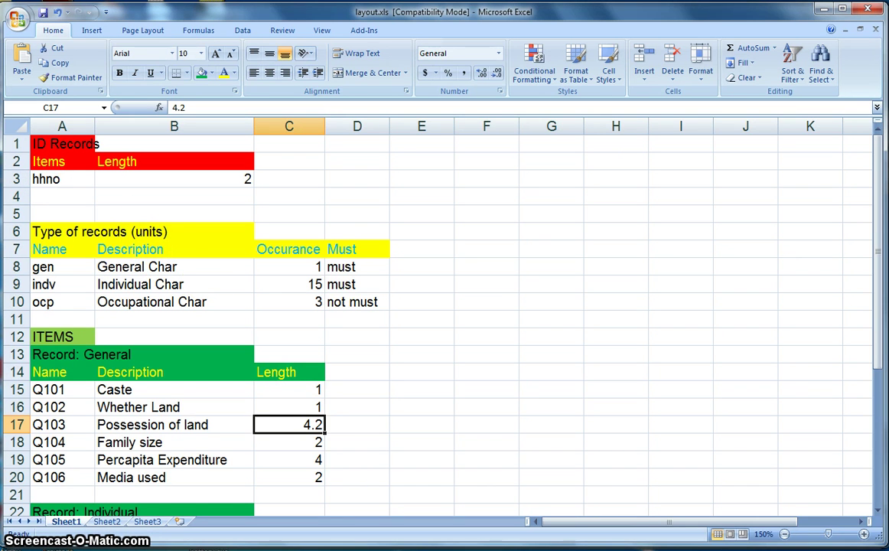
{"action": "left_click", "coordinate": [292, 549]}
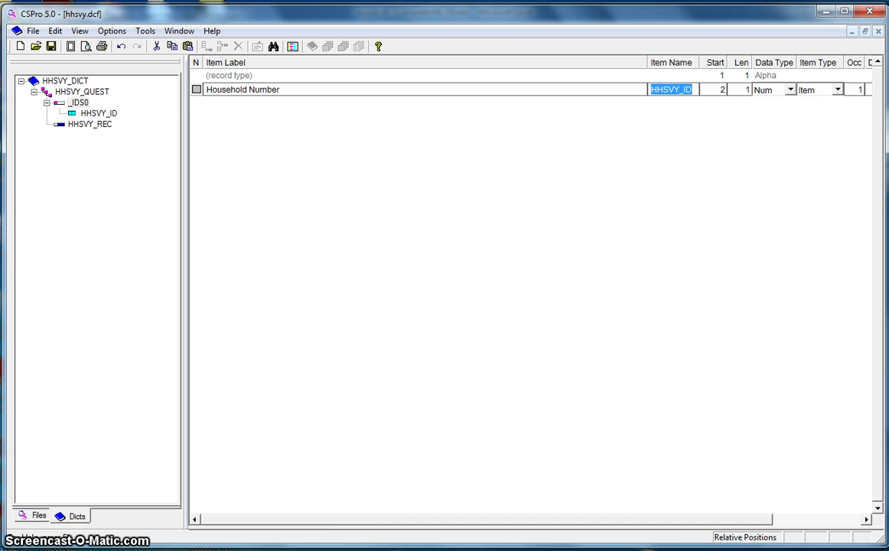
{"action": "key", "text": "BackSpace"}
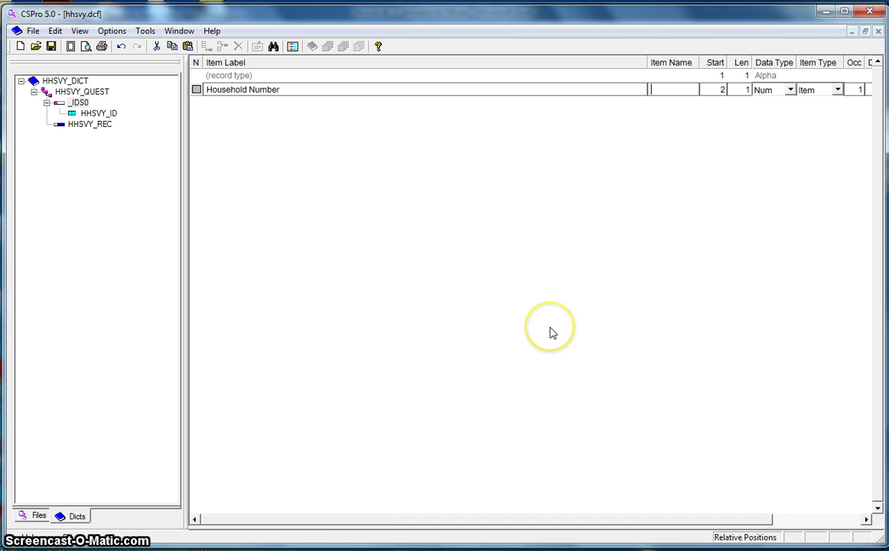
{"action": "type", "text": "HHNO"}
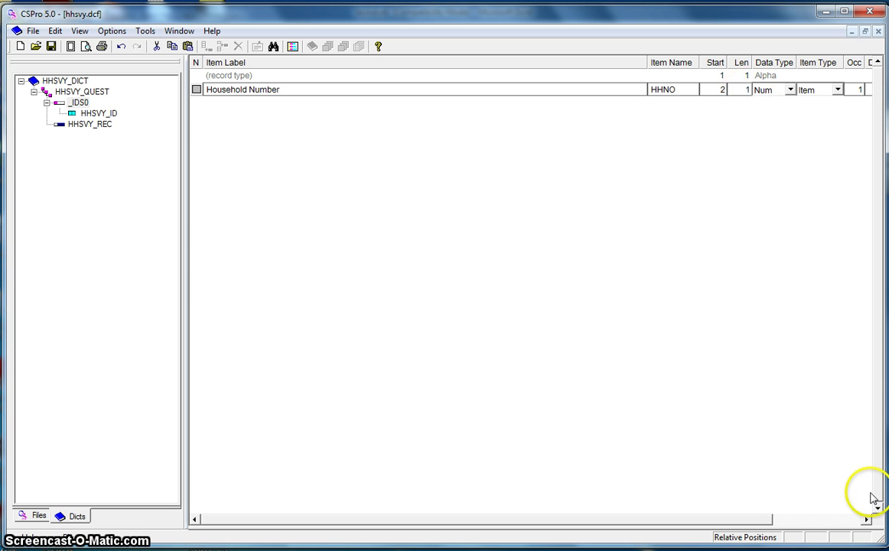
Set the length of the Household Number item to 2 and finish editing the item
{"action": "left_click", "coordinate": [867, 518]}
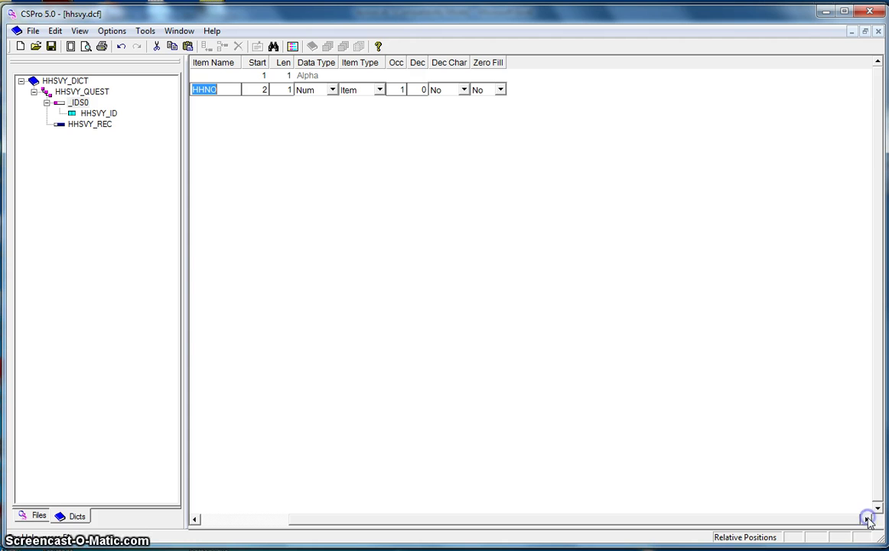
{"action": "left_click", "coordinate": [288, 93]}
{"action": "key", "text": "BackSpace"}
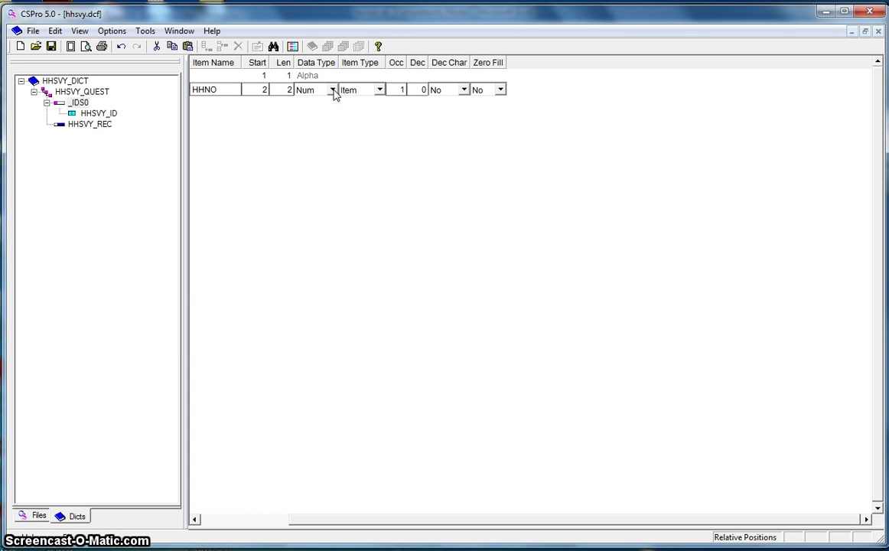
{"action": "left_click", "coordinate": [332, 90]}
{"action": "left_click", "coordinate": [334, 91]}
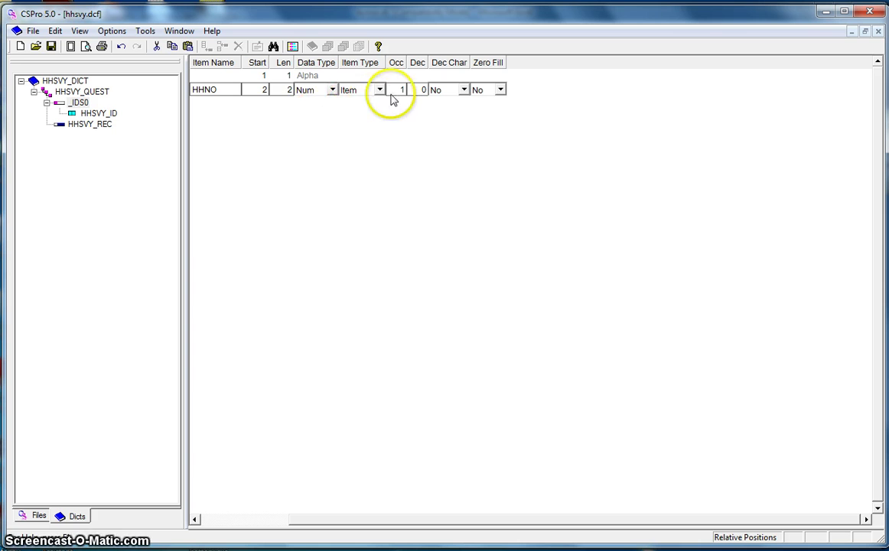
{"action": "left_click", "coordinate": [288, 92]}
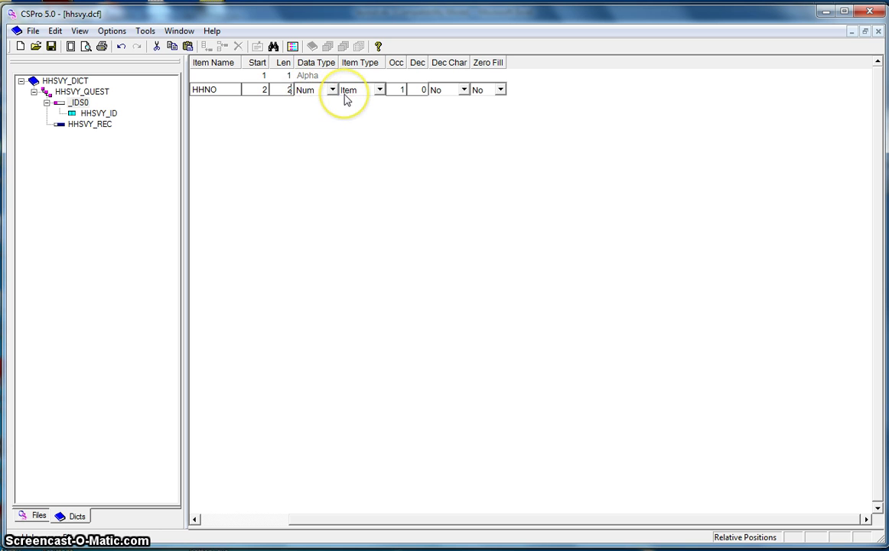
{"action": "left_click", "coordinate": [404, 90]}
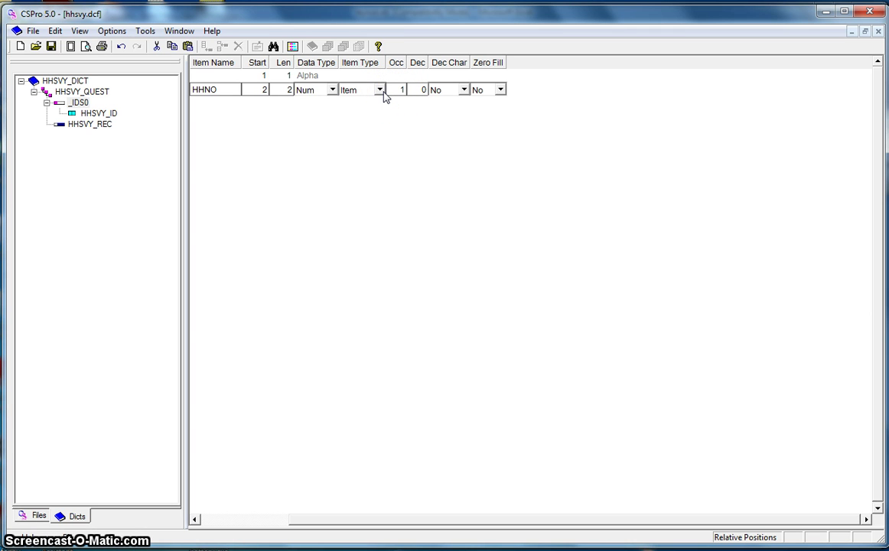
{"action": "key", "text": "shift+Tab"}
{"action": "key", "text": "Tab"}
{"action": "key", "text": "Tab"}
{"action": "key", "text": "Return"}
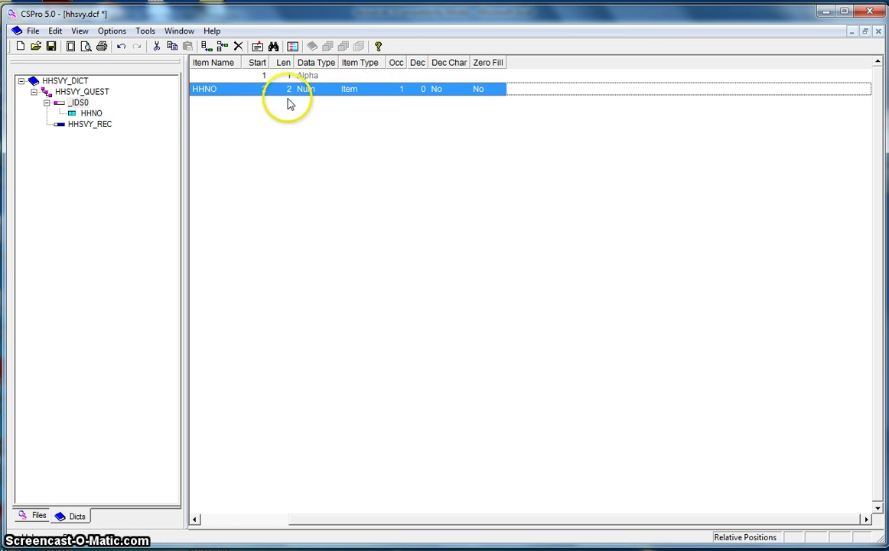
Check the record types in the Excel layout sheet, then modify the HHSVY_REC record in CSPro and label it General Information
{"action": "left_click", "coordinate": [89, 124]}
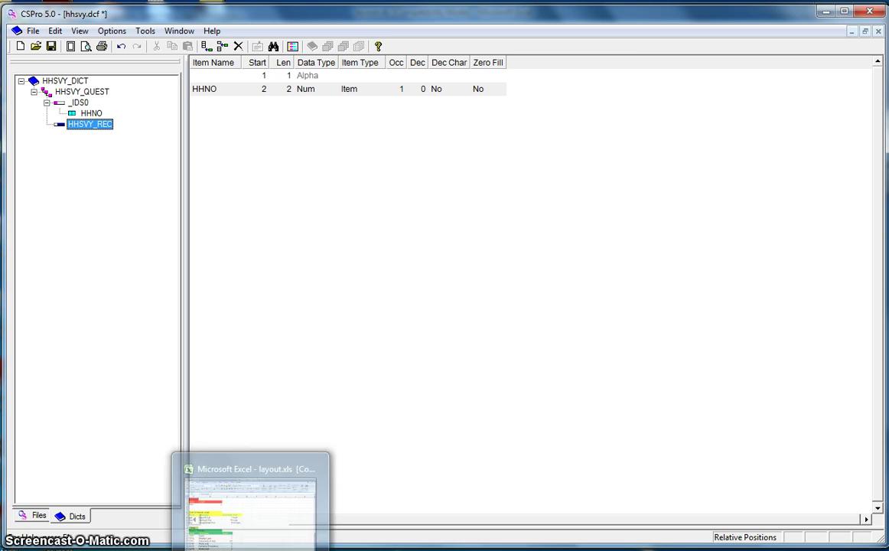
{"action": "left_click", "coordinate": [252, 504]}
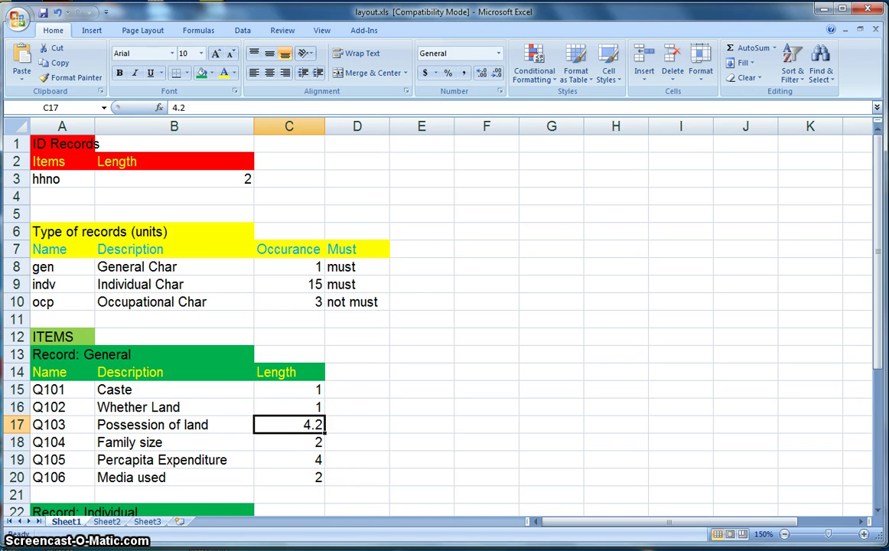
{"action": "left_click", "coordinate": [295, 527]}
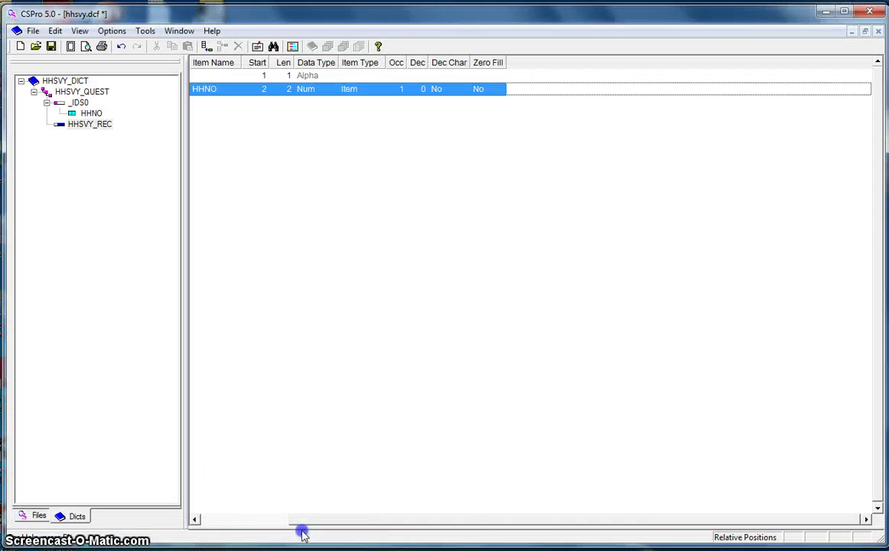
{"action": "right_click", "coordinate": [99, 127]}
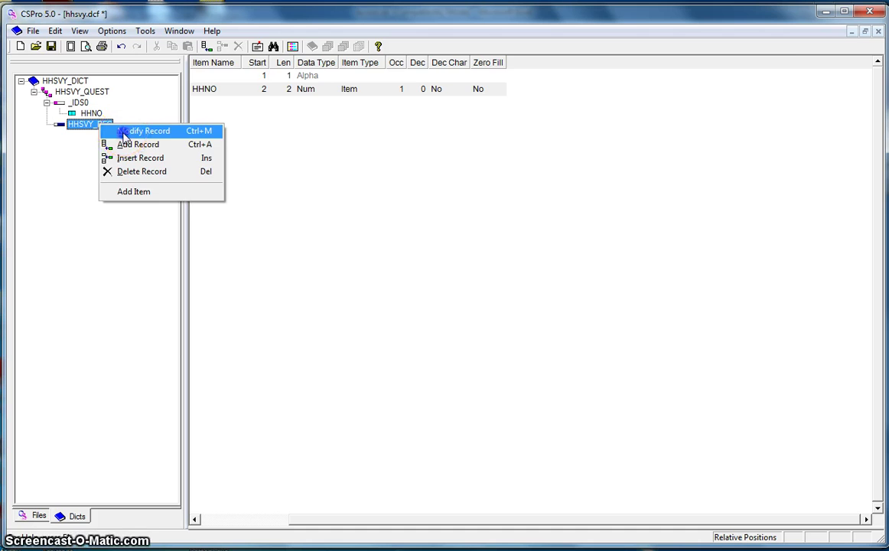
{"action": "left_click", "coordinate": [124, 133]}
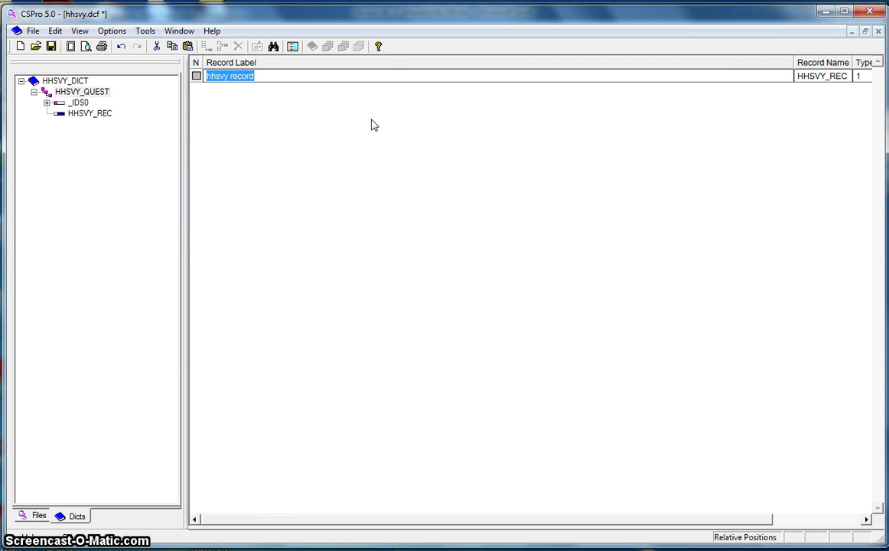
{"action": "key", "text": "BackSpace"}
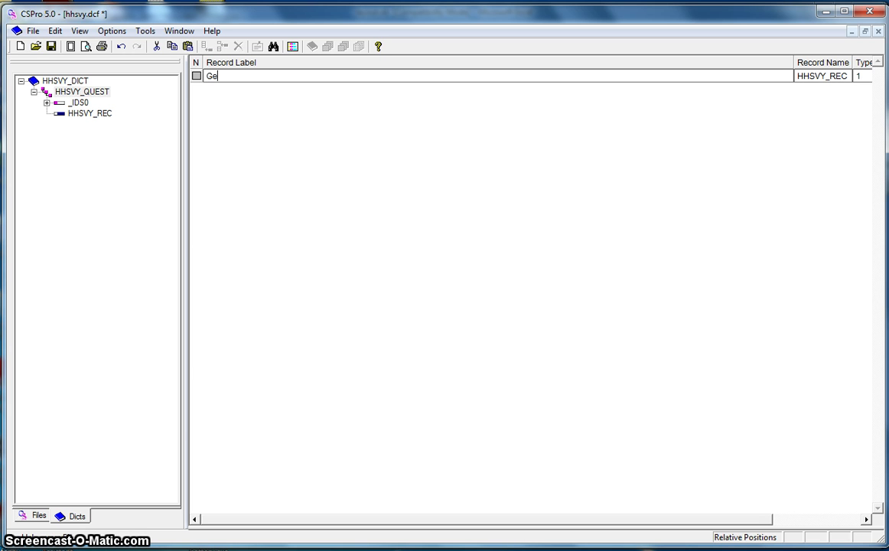
{"action": "type", "text": "General Information"}
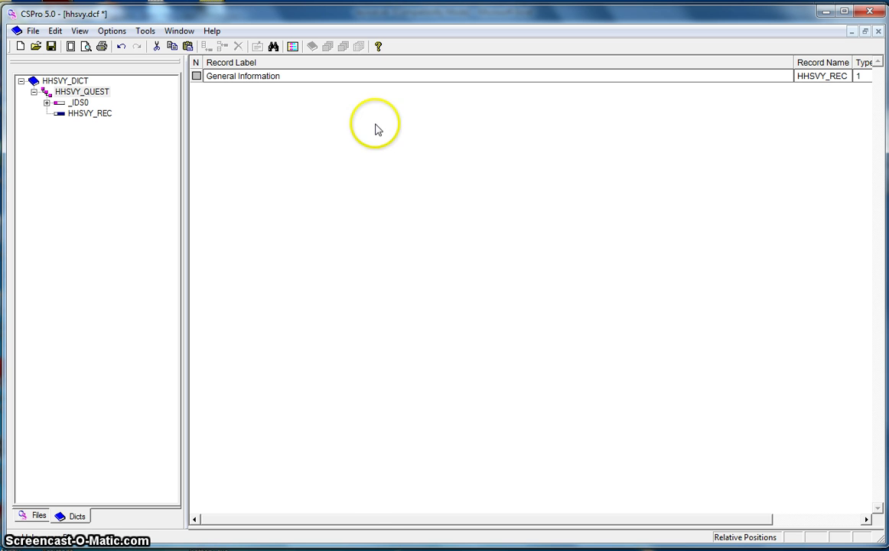
{"action": "key", "text": "Return"}
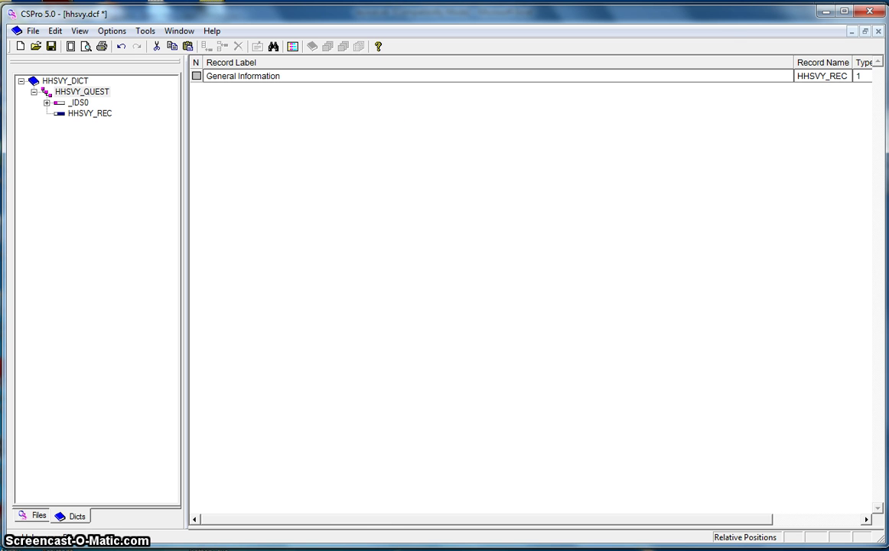
Recheck the record description in the Excel layout sheet, then set the CSPro record's label to General Char and its name to GEN
{"action": "left_click", "coordinate": [252, 502]}
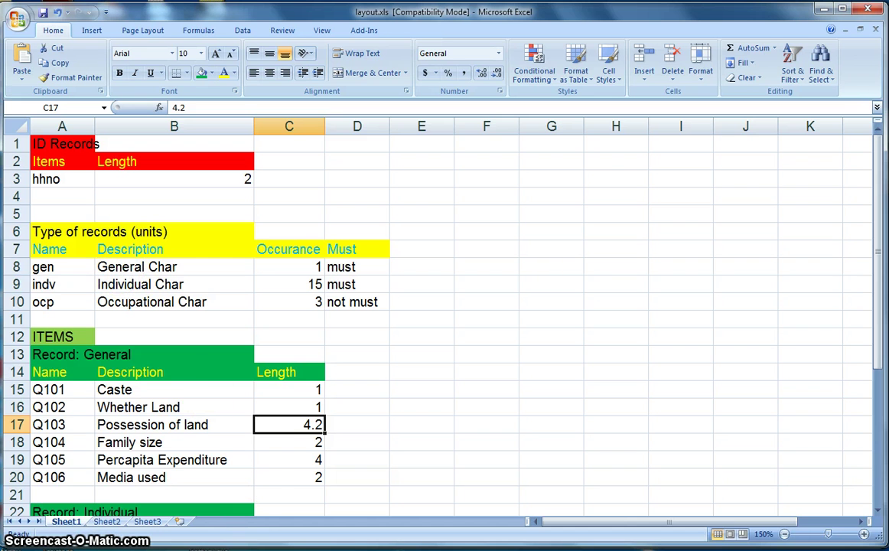
{"action": "left_click", "coordinate": [254, 550]}
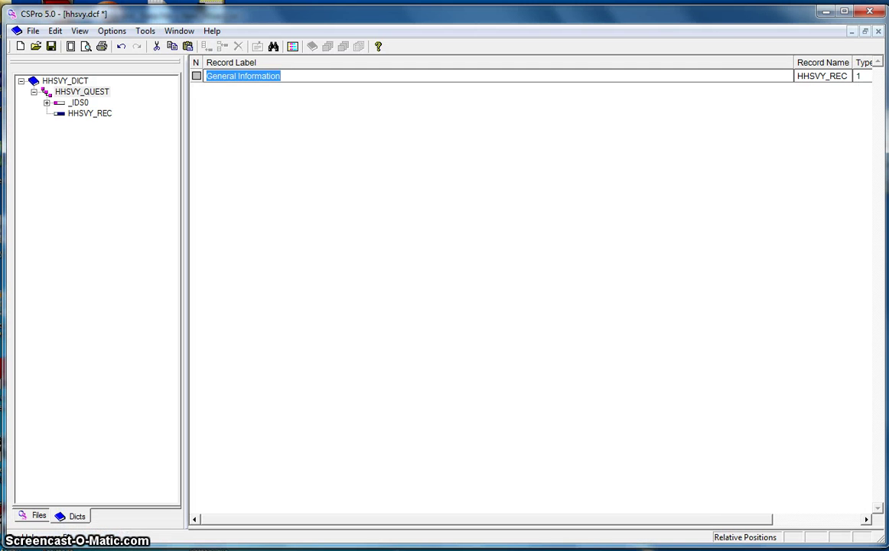
{"action": "left_click", "coordinate": [302, 81]}
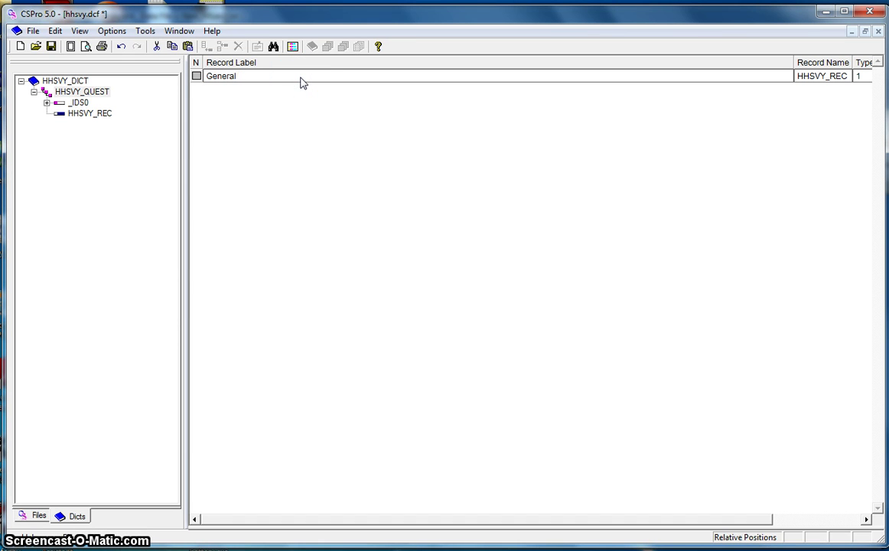
{"action": "type", "text": "har"}
{"action": "left_click", "coordinate": [806, 80]}
{"action": "type", "text": "GEN"}
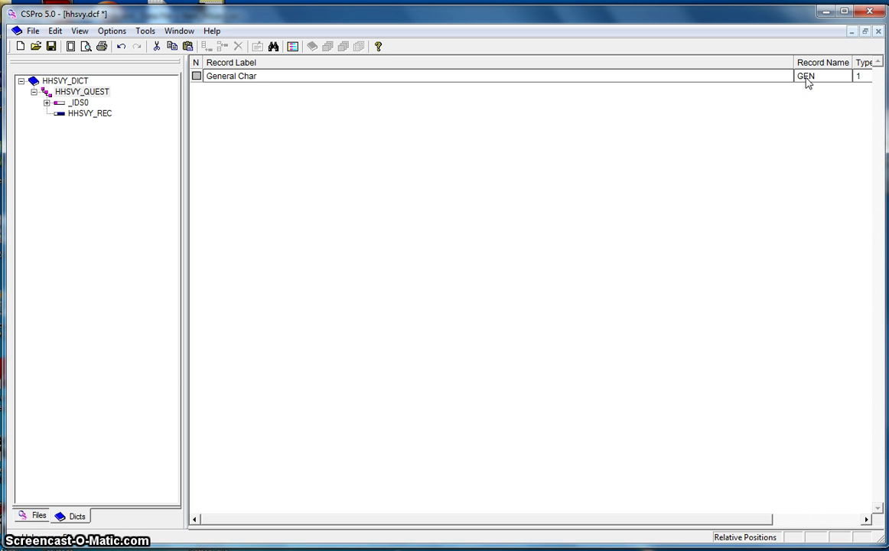
{"action": "left_click", "coordinate": [867, 519]}
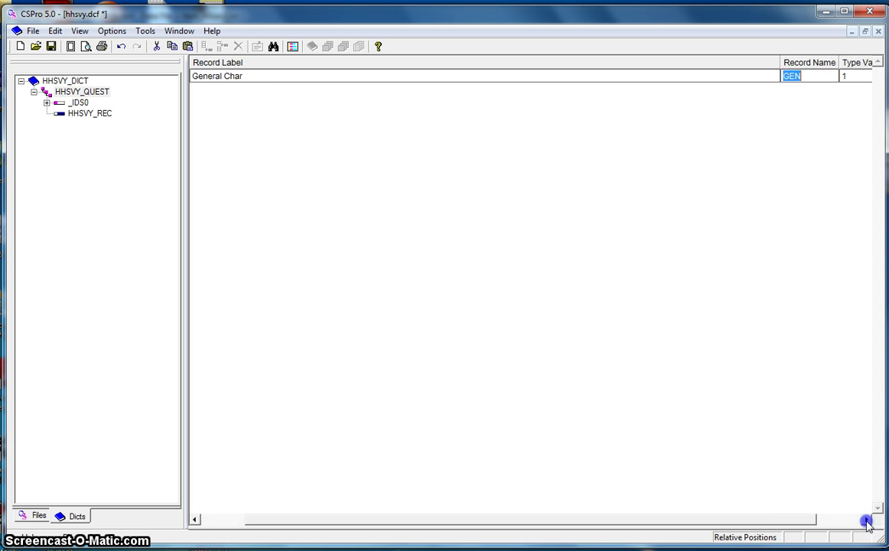
{"action": "left_click", "coordinate": [868, 520]}
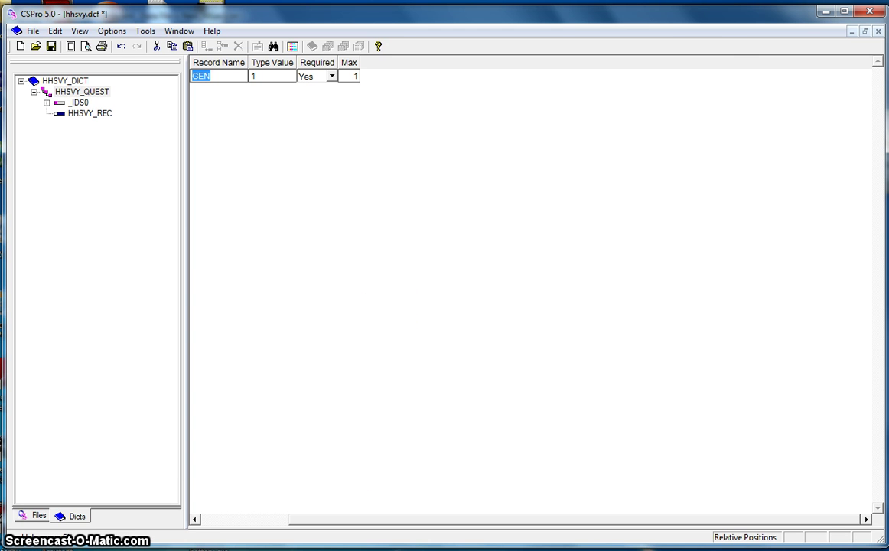
Switch to layout.xls in Excel, change the occurrence of the Individual Char record to 10, and return to CSPro
{"action": "left_click", "coordinate": [252, 493]}
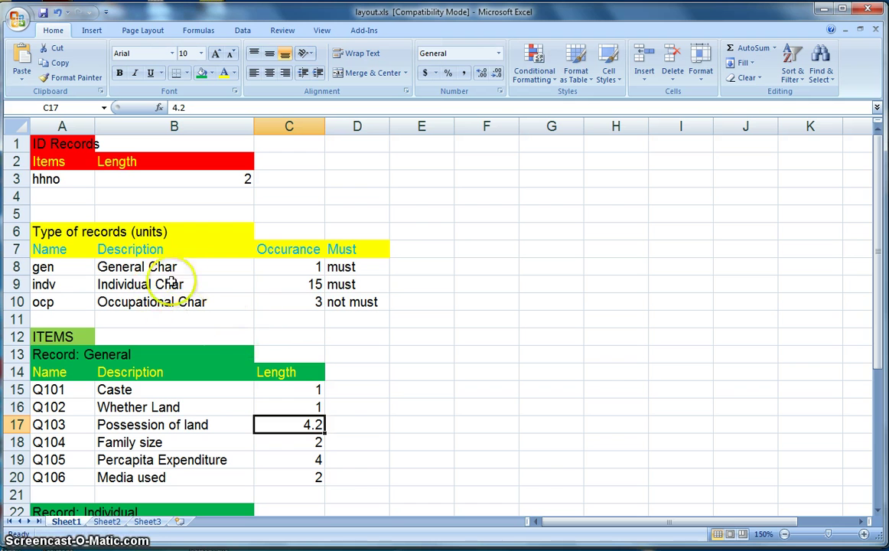
{"action": "left_click", "coordinate": [314, 284]}
{"action": "type", "text": "10"}
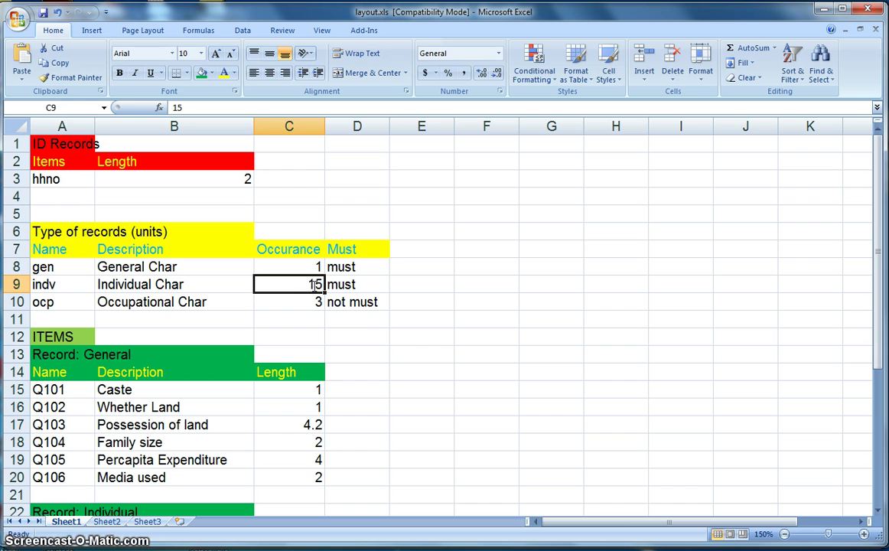
{"action": "left_click", "coordinate": [340, 333]}
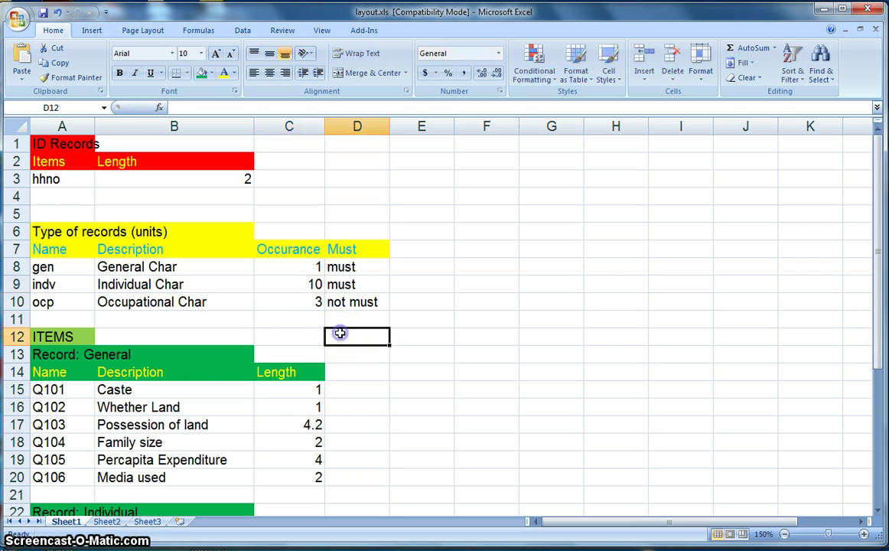
{"action": "left_click", "coordinate": [317, 301]}
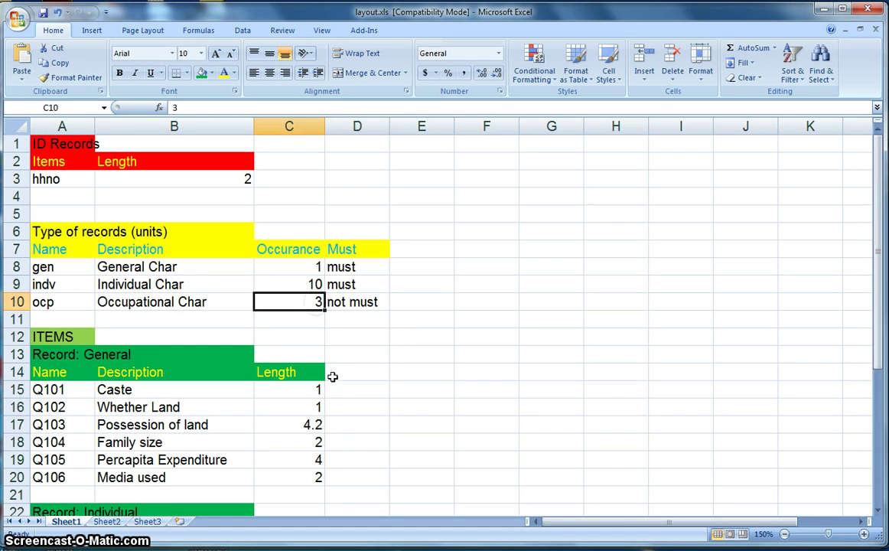
{"action": "left_click", "coordinate": [306, 306]}
{"action": "left_click", "coordinate": [304, 539]}
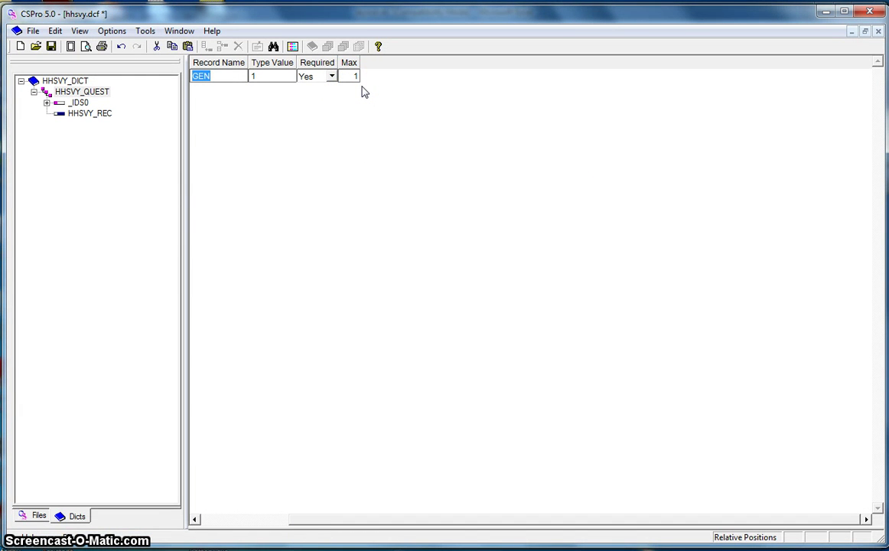
Finish editing the GEN record with its existing type, required and maximum settings, and save the dictionary
{"action": "key", "text": "Tab"}
{"action": "key", "text": "Tab"}
{"action": "key", "text": "Tab"}
{"action": "key", "text": "Return"}
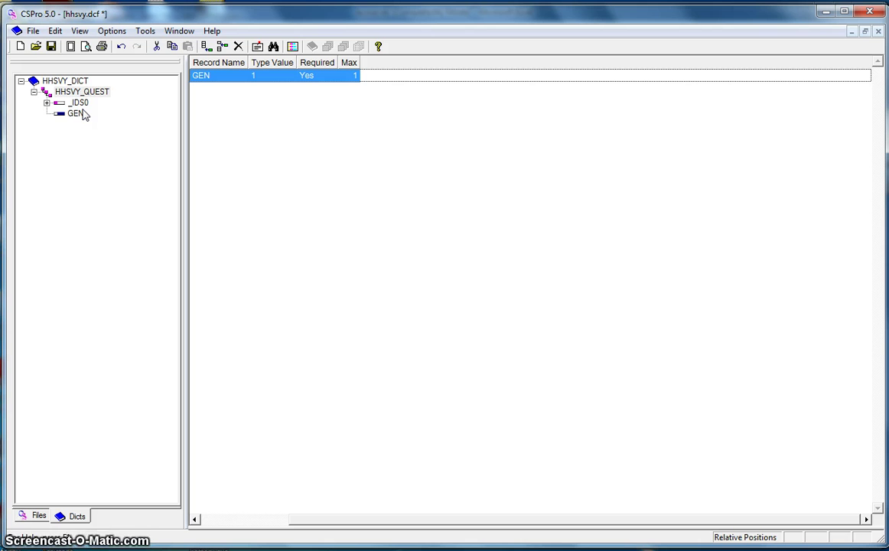
{"action": "left_click", "coordinate": [50, 46]}
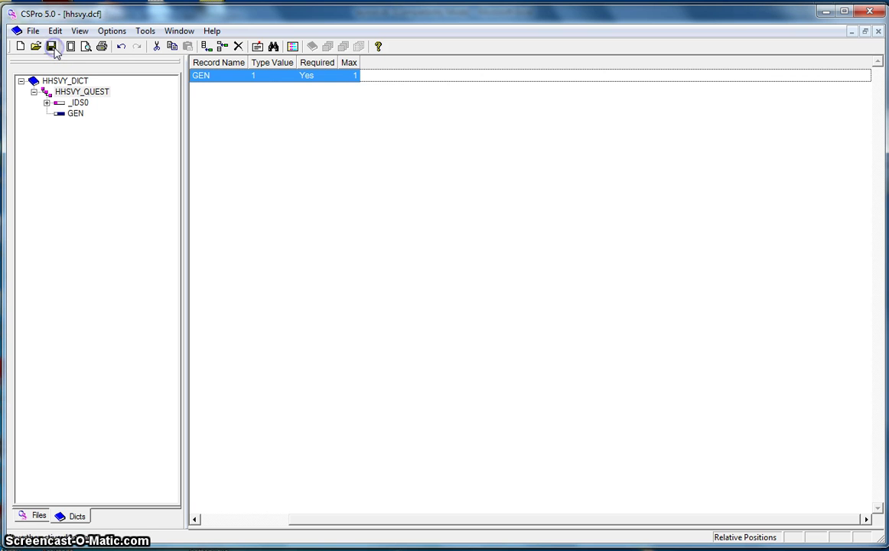
Add a new record after the GEN record in the dictionary
{"action": "left_click", "coordinate": [74, 121]}
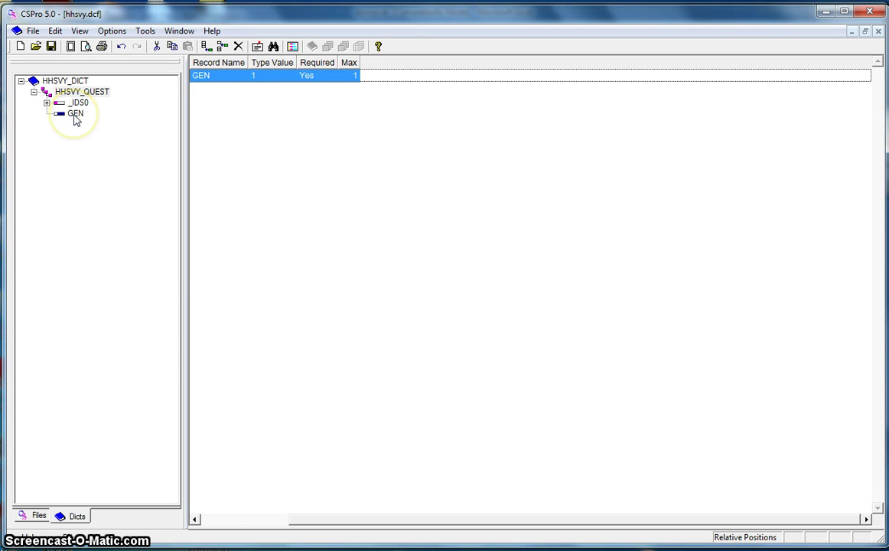
{"action": "left_click", "coordinate": [74, 121]}
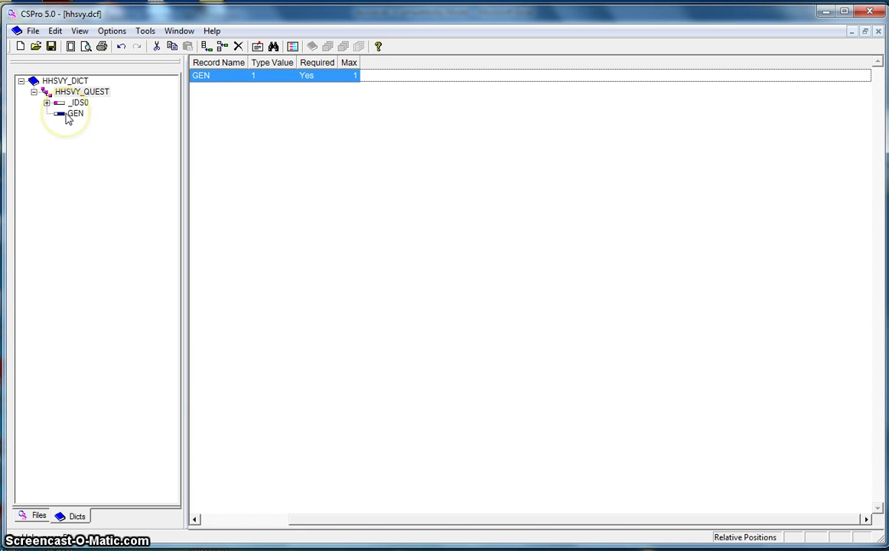
{"action": "left_click", "coordinate": [72, 115]}
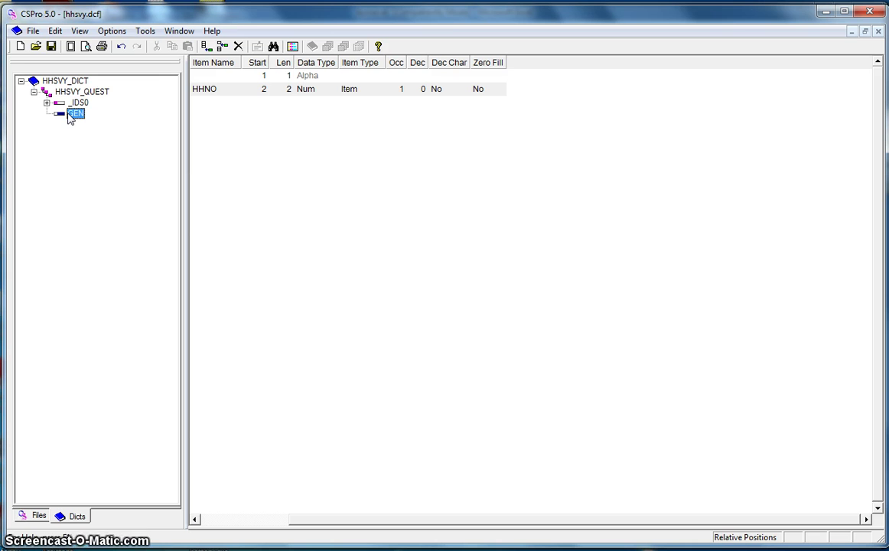
{"action": "right_click", "coordinate": [70, 116]}
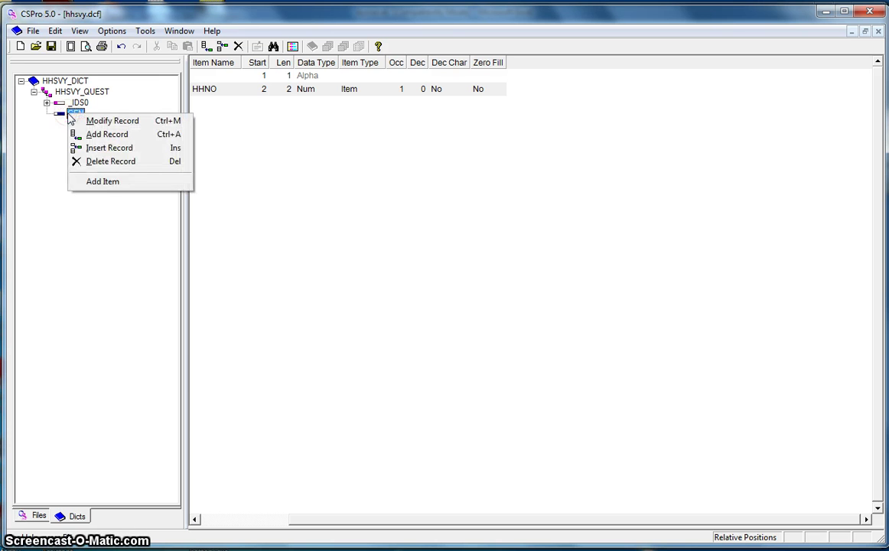
{"action": "left_click", "coordinate": [111, 136]}
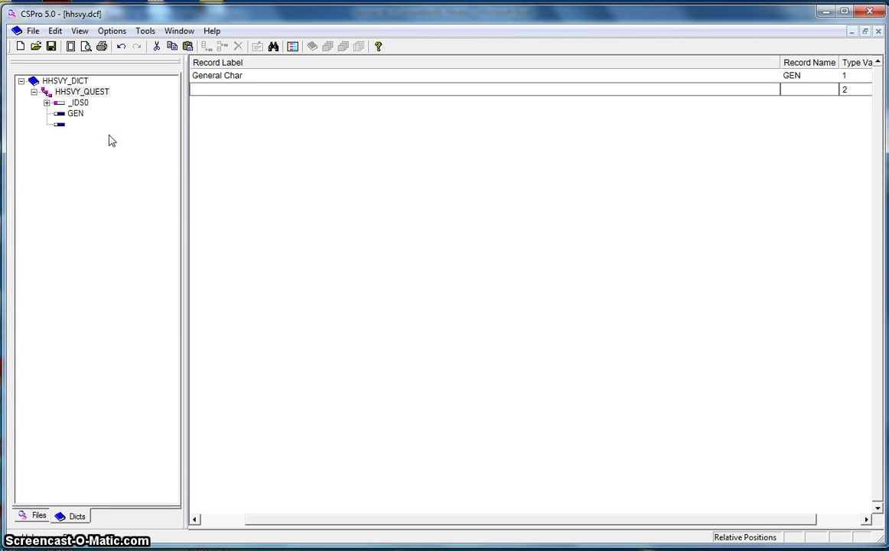
{"action": "left_click", "coordinate": [274, 282]}
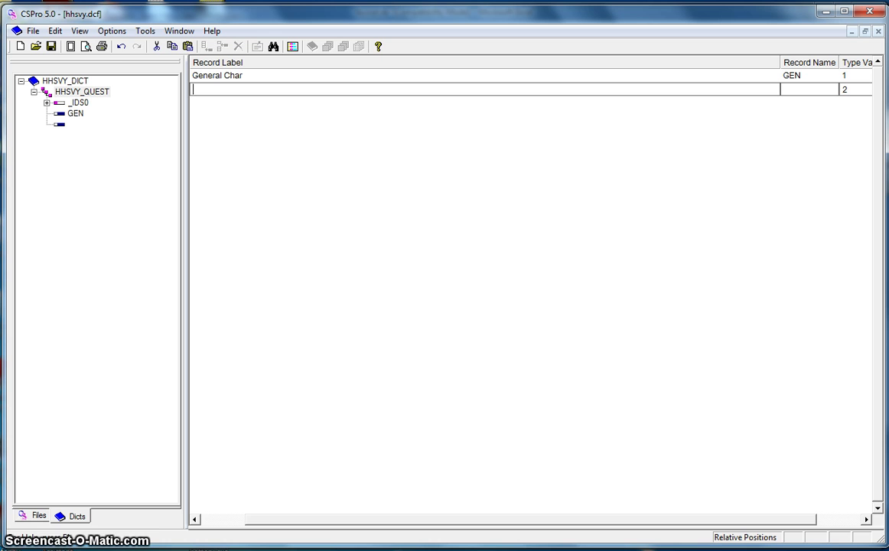
Check the second record's description in layout.xls in Excel, then return to CSPro and label the new record Individual Char
{"action": "left_click", "coordinate": [252, 501]}
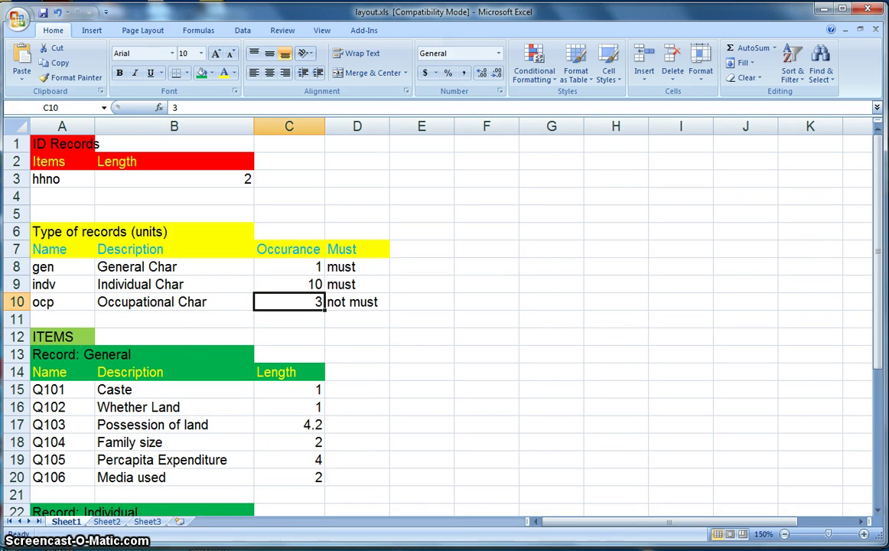
{"action": "mouse_move", "coordinate": [251, 548]}
{"action": "mouse_move", "coordinate": [293, 548]}
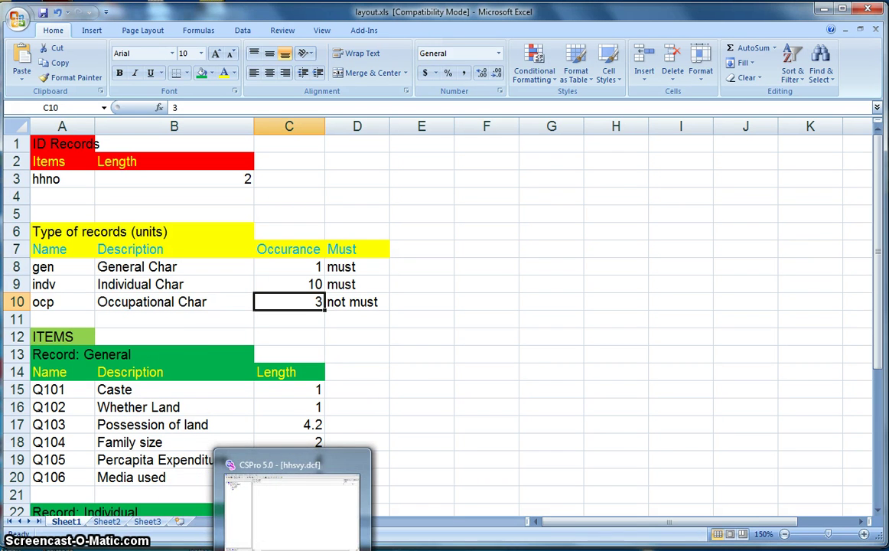
{"action": "left_click", "coordinate": [292, 548]}
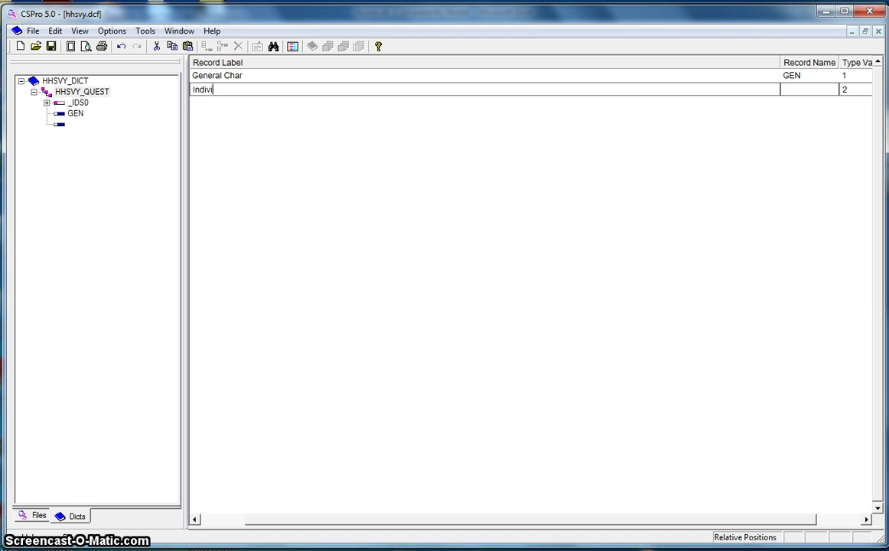
{"action": "type", "text": "Individual Char"}
{"action": "key", "text": "Tab"}
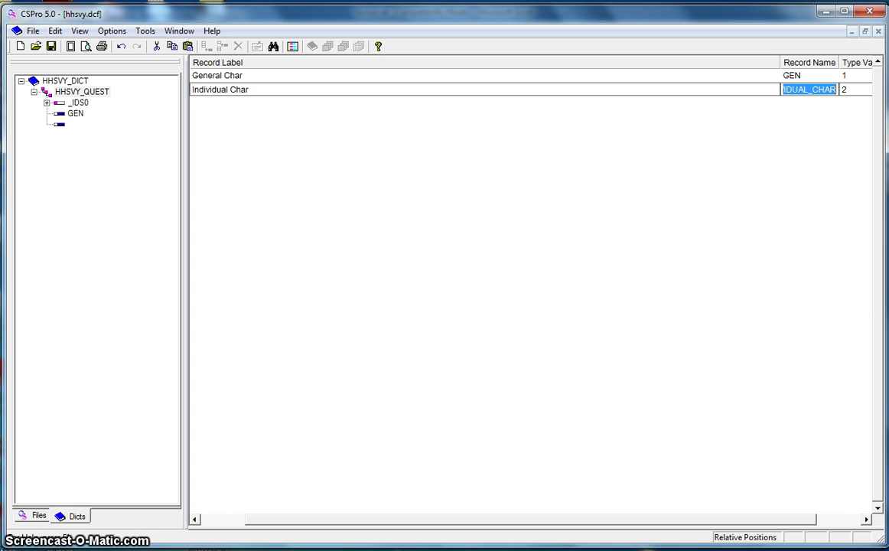
Name the Individual Char record INDV, keep type value 2 and required Yes, and set its maximum to 10
{"action": "key", "text": "BackSpace"}
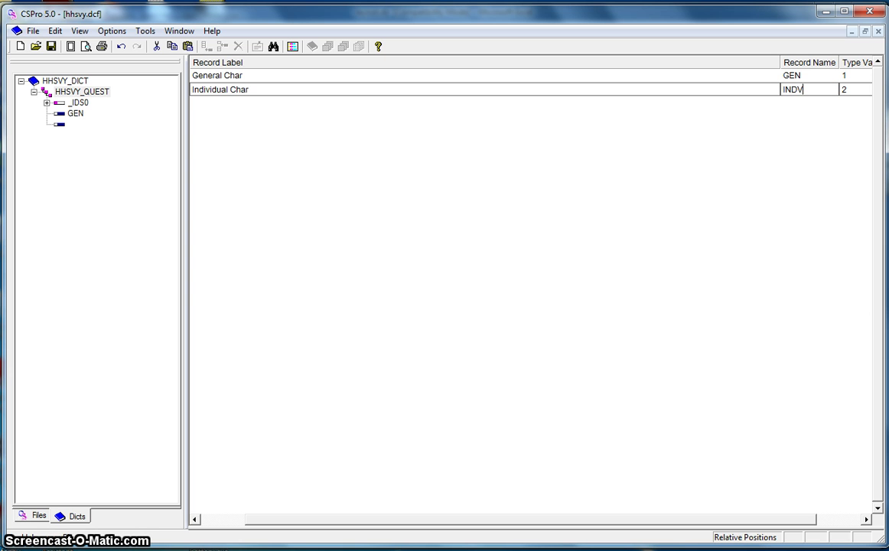
{"action": "key", "text": "Tab"}
{"action": "key", "text": "Tab"}
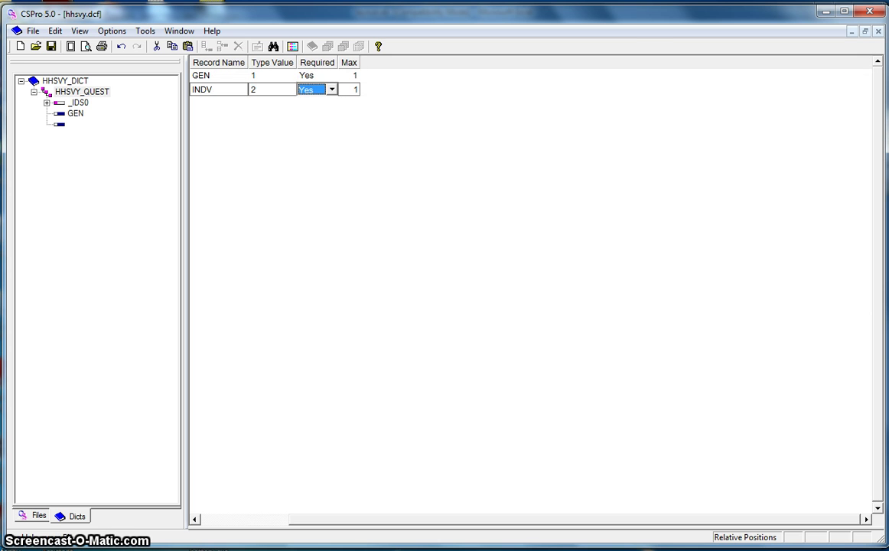
{"action": "key", "text": "Tab"}
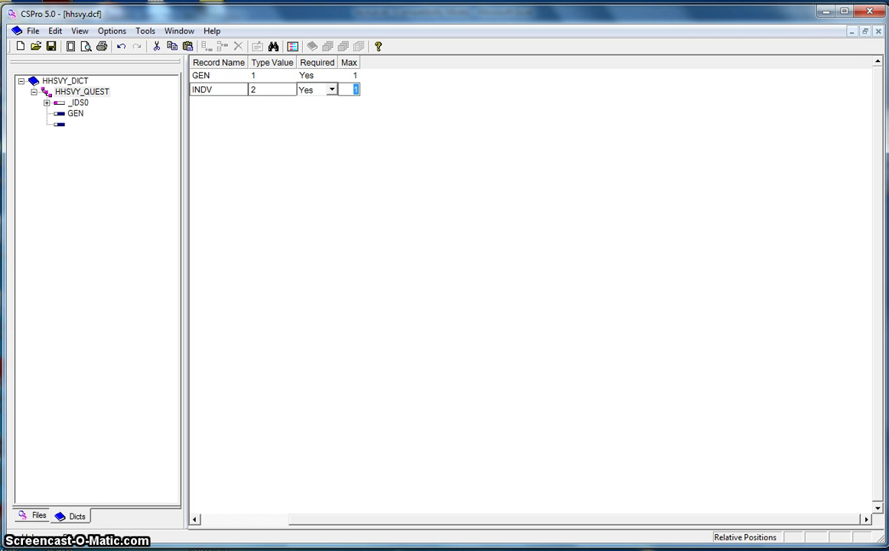
{"action": "type", "text": "10"}
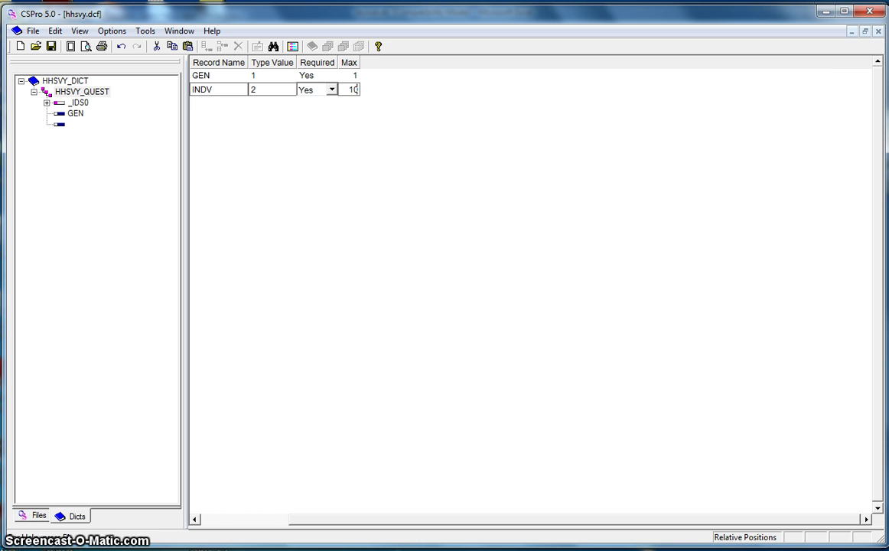
{"action": "key", "text": "Return"}
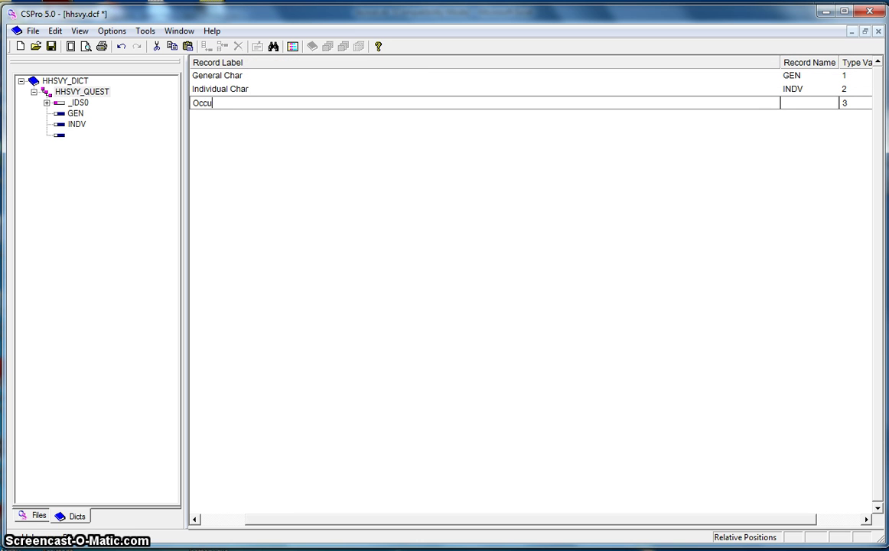
Label the third record Occupation Char and name it OCP, keeping type value 3
{"action": "type", "text": "Occupation Char"}
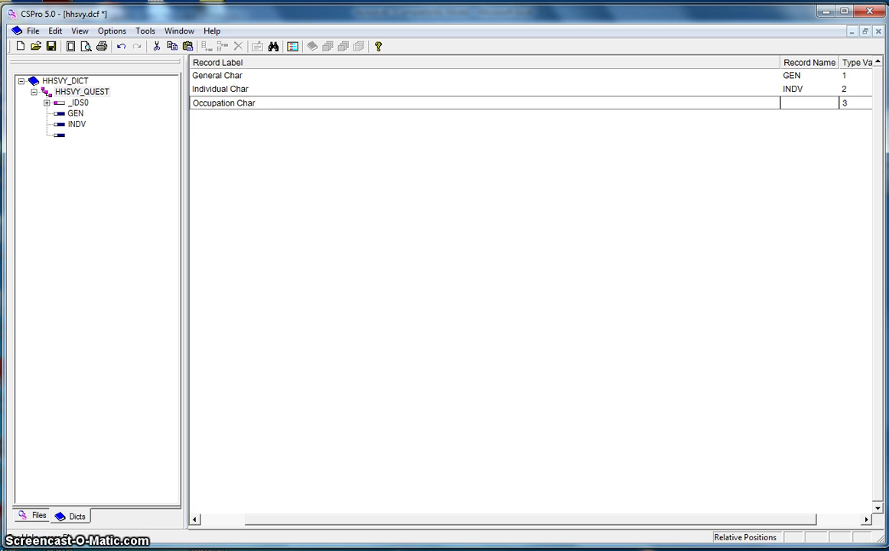
{"action": "key", "text": "Return"}
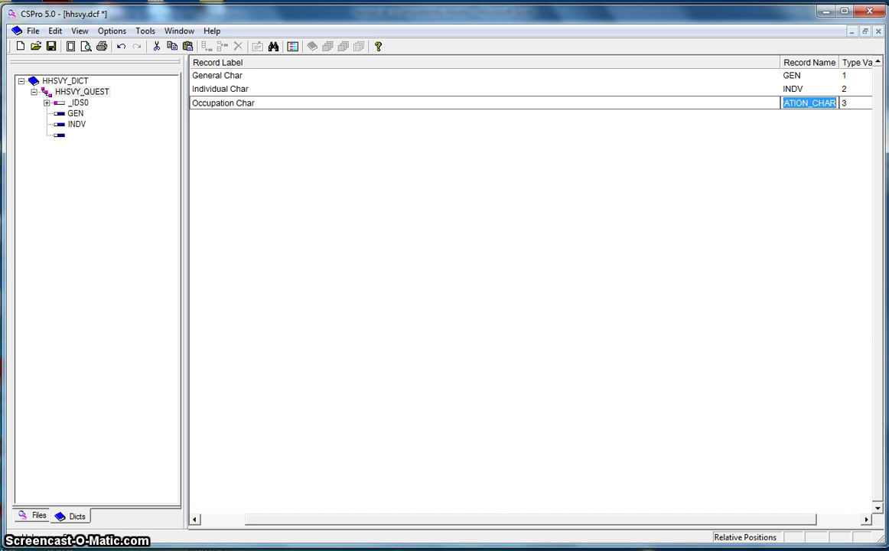
{"action": "key", "text": "BackSpace"}
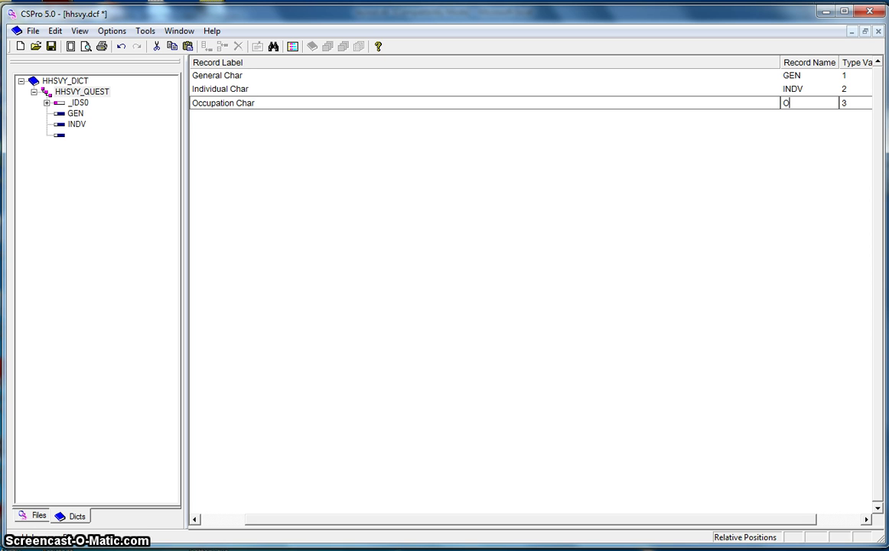
{"action": "type", "text": "OCP"}
{"action": "key", "text": "Return"}
{"action": "key", "text": "Return"}
{"action": "key", "text": "Return"}
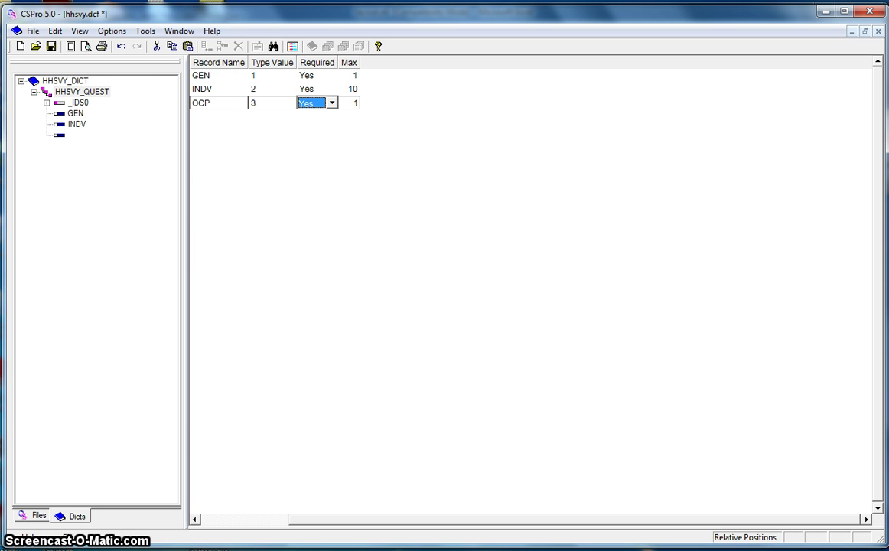
Set the OCP record's maximum to 3 and required to No, then stop adding further records
{"action": "type", "text": "3"}
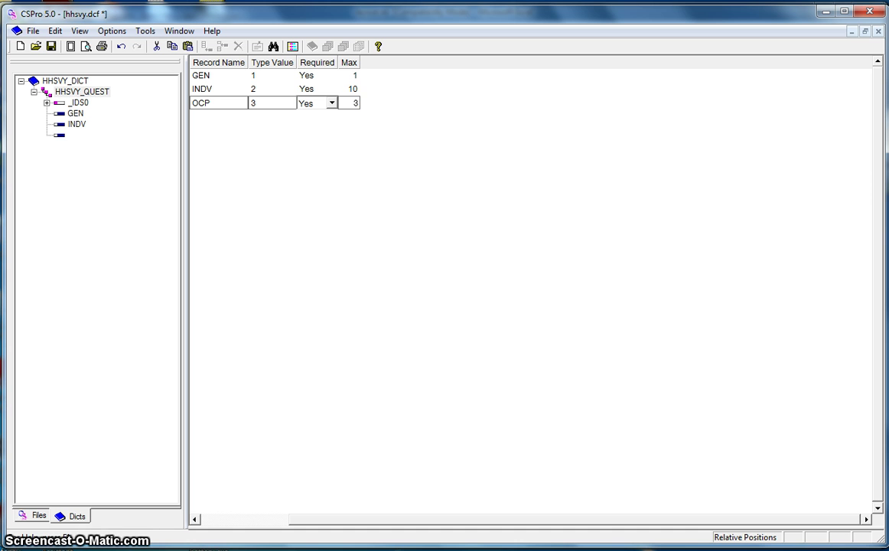
{"action": "left_click", "coordinate": [331, 102]}
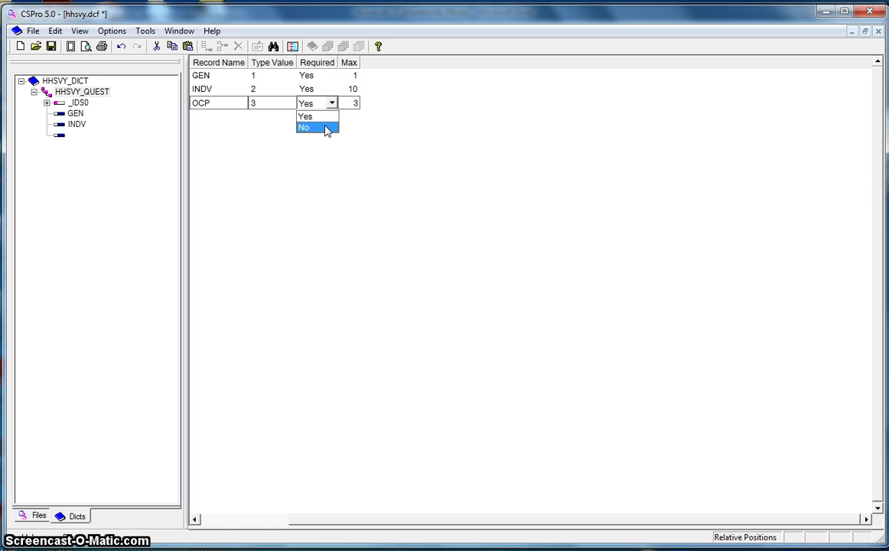
{"action": "left_click", "coordinate": [326, 128]}
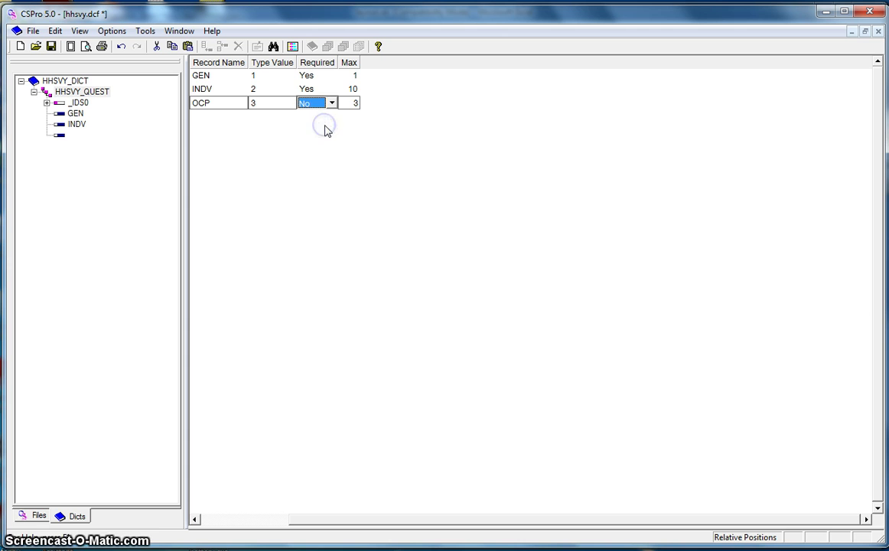
{"action": "left_click", "coordinate": [368, 131]}
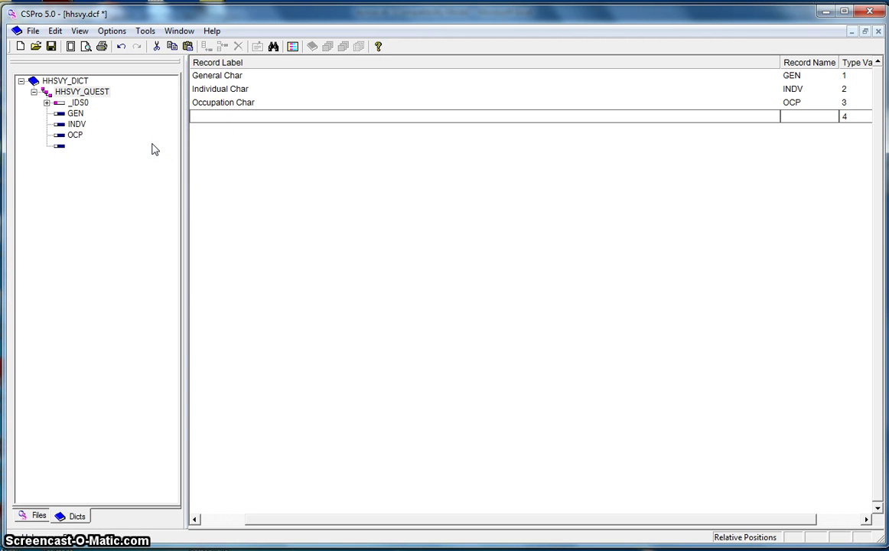
{"action": "key", "text": "Escape"}
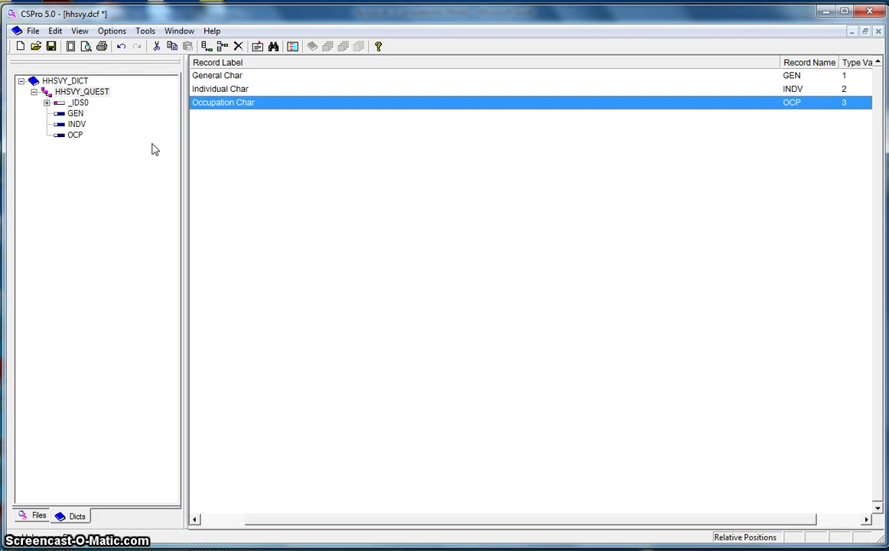